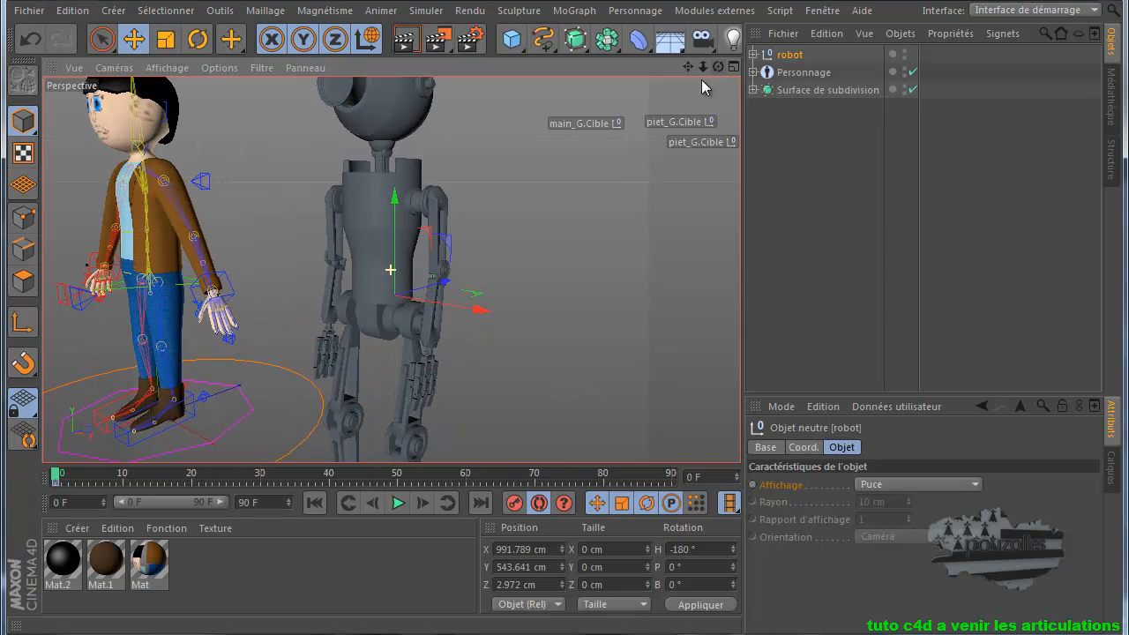
Move the hand target main_G.Cible to about Y 72 cm, Z 232 cm to bend the robot's arm, and expand the robot hierarchy.
{"action": "left_click", "coordinate": [589, 122]}
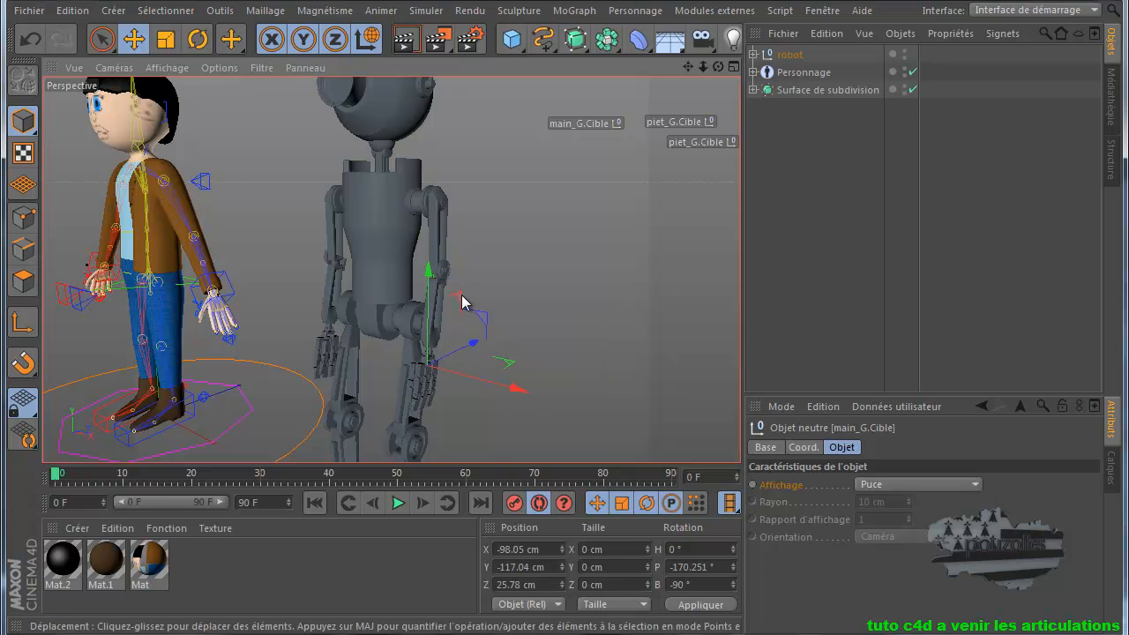
{"action": "left_click_drag", "start_coordinate": [458, 305], "coordinate": [389, 259]}
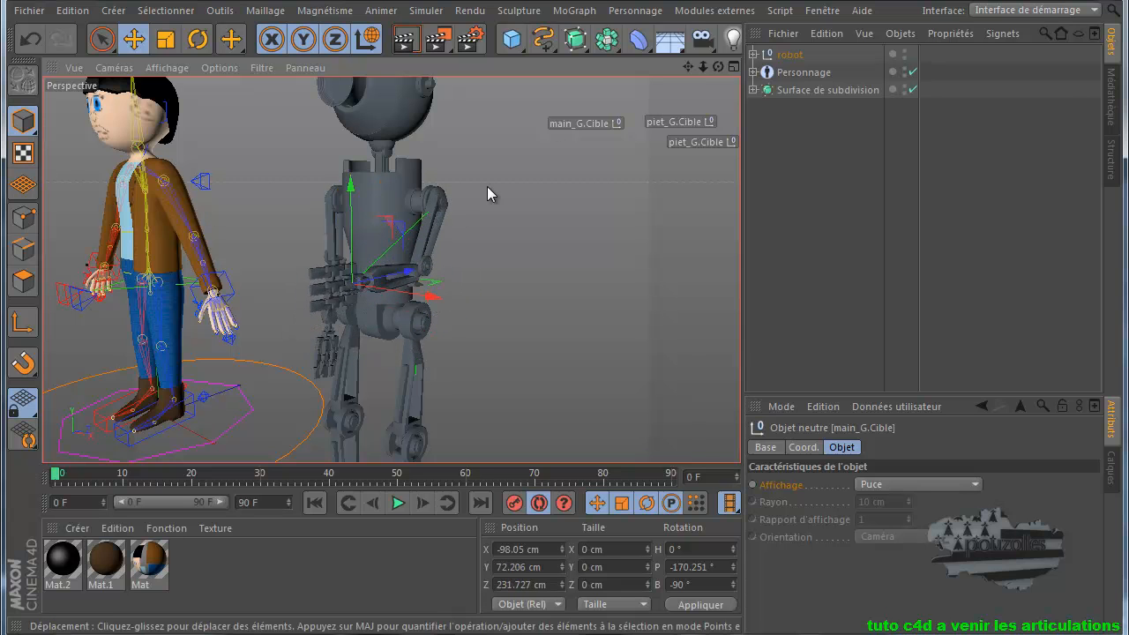
{"action": "left_click", "coordinate": [637, 13]}
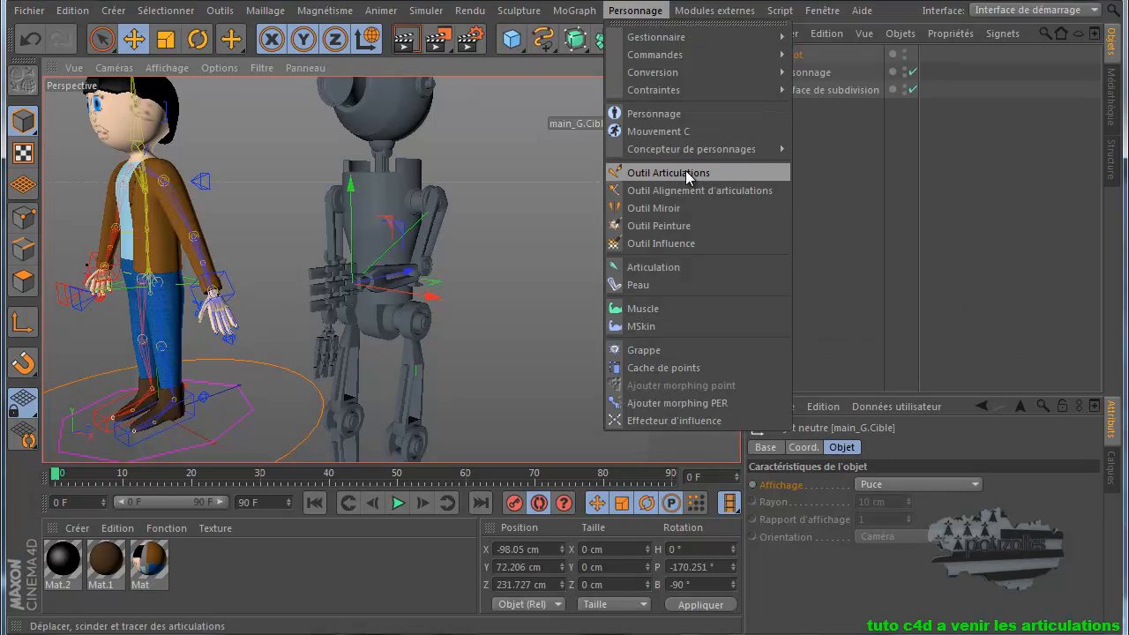
{"action": "left_click", "coordinate": [838, 167]}
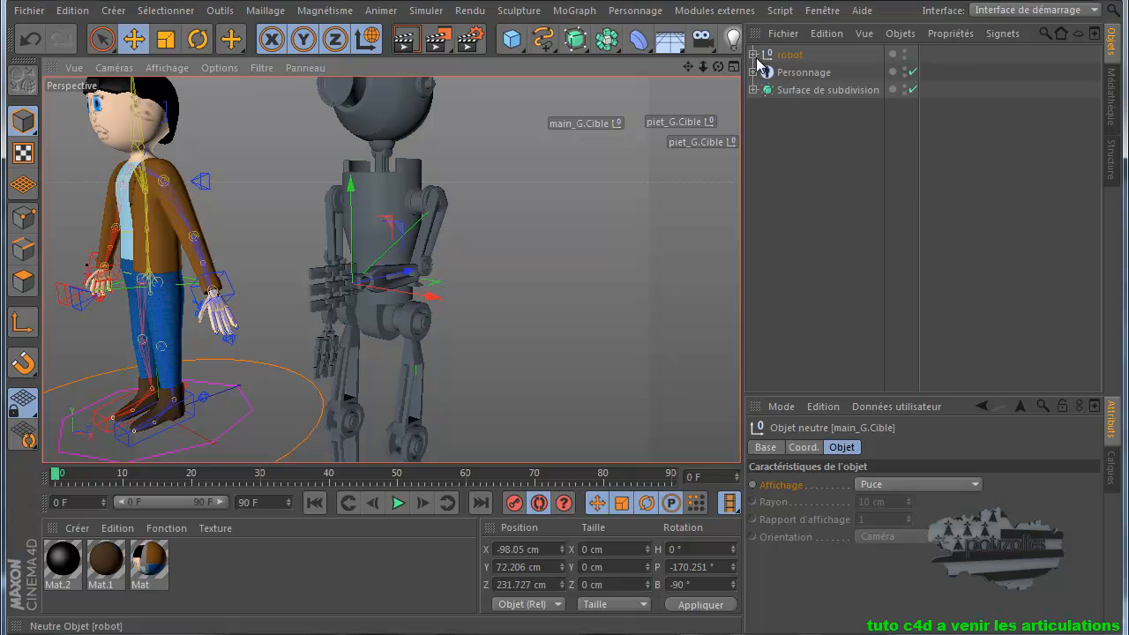
{"action": "left_click", "coordinate": [755, 54]}
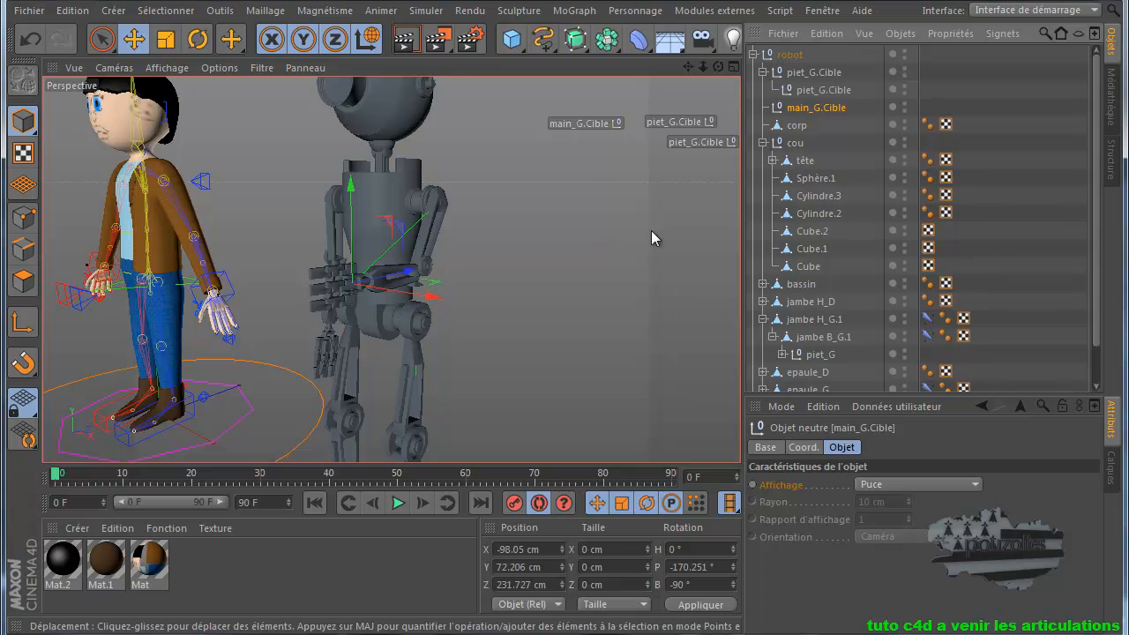
Raise the parent foot target piet_G.Cible to about Y -344 cm, Z 135 cm to bend the robot's left leg.
{"action": "mouse_move", "coordinate": [686, 66]}
{"action": "left_mouse_down"}
{"action": "mouse_move", "coordinate": [685, 48]}
{"action": "mouse_move", "coordinate": [699, 60]}
{"action": "mouse_move", "coordinate": [679, 78]}
{"action": "left_mouse_up"}
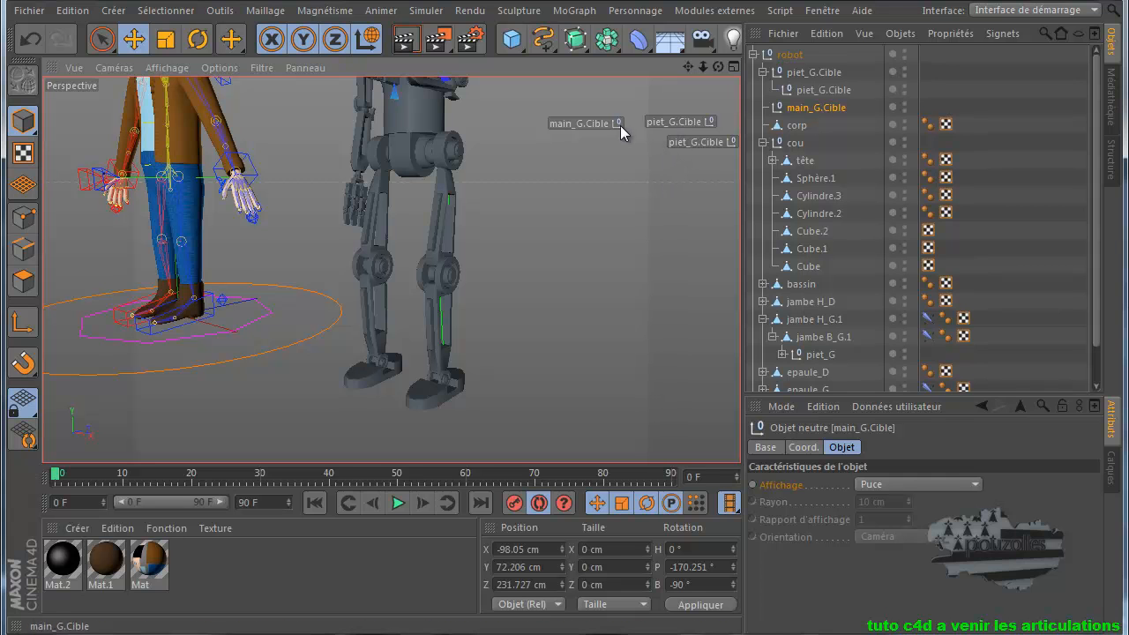
{"action": "left_click", "coordinate": [681, 122]}
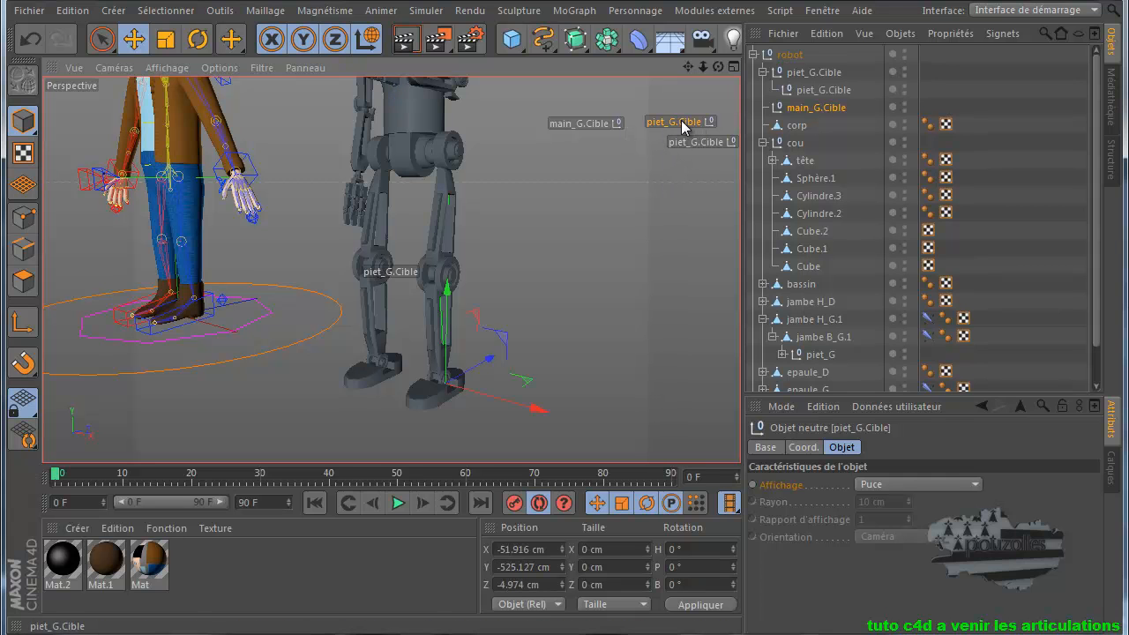
{"action": "left_click_drag", "start_coordinate": [486, 316], "coordinate": [442, 247]}
Try pitching the nested piet_G.Cible about 9.3° to tilt the foot, and undo both the rotation and the foot target move.
{"action": "left_click", "coordinate": [683, 142]}
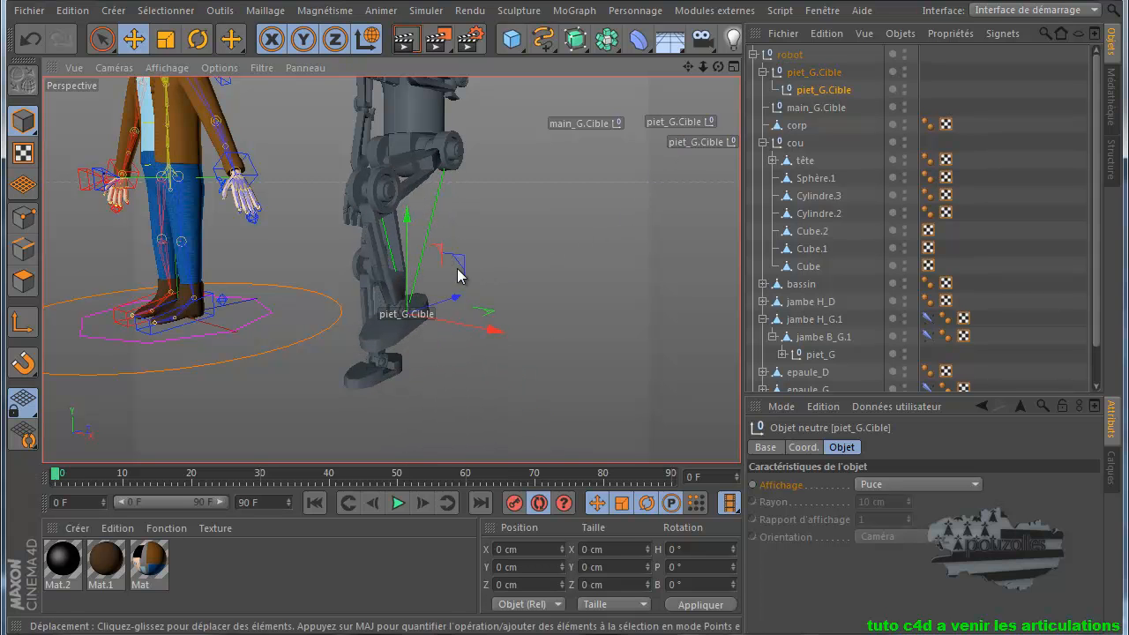
{"action": "left_click", "coordinate": [197, 38]}
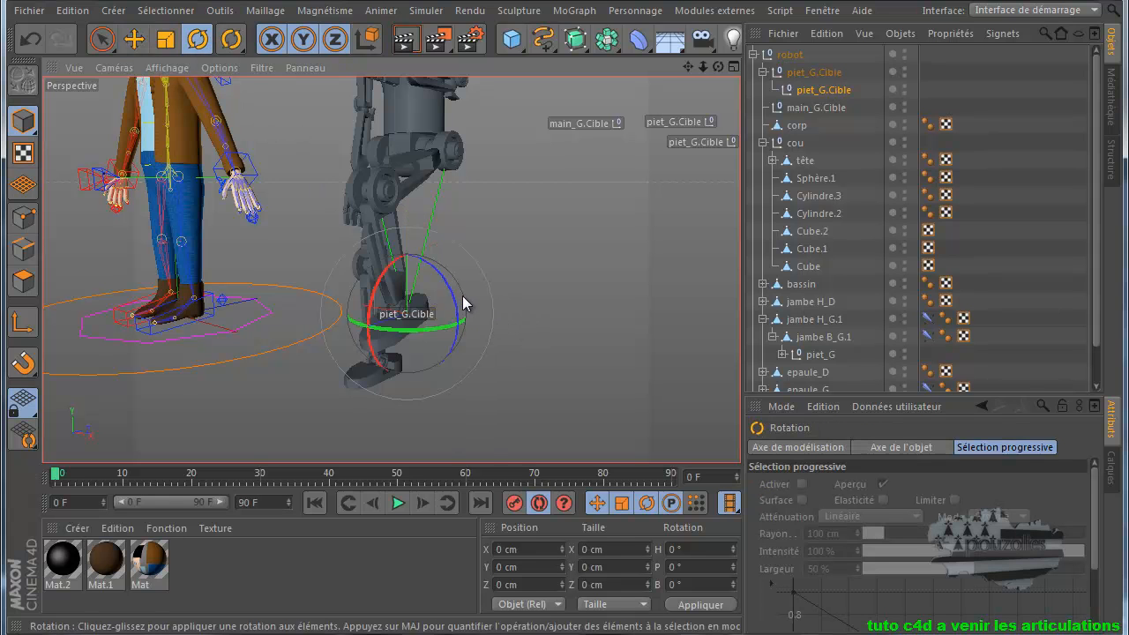
{"action": "mouse_move", "coordinate": [399, 281]}
{"action": "left_mouse_down"}
{"action": "mouse_move", "coordinate": [405, 252]}
{"action": "mouse_move", "coordinate": [384, 269]}
{"action": "left_mouse_up"}
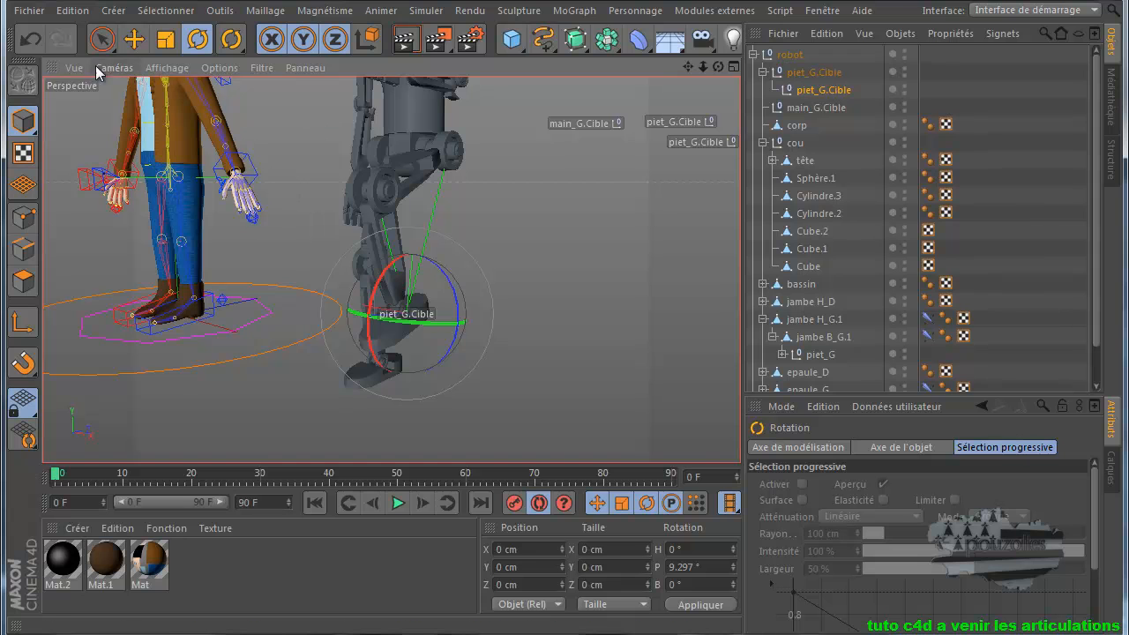
{"action": "left_click", "coordinate": [31, 42]}
{"action": "left_click", "coordinate": [32, 40]}
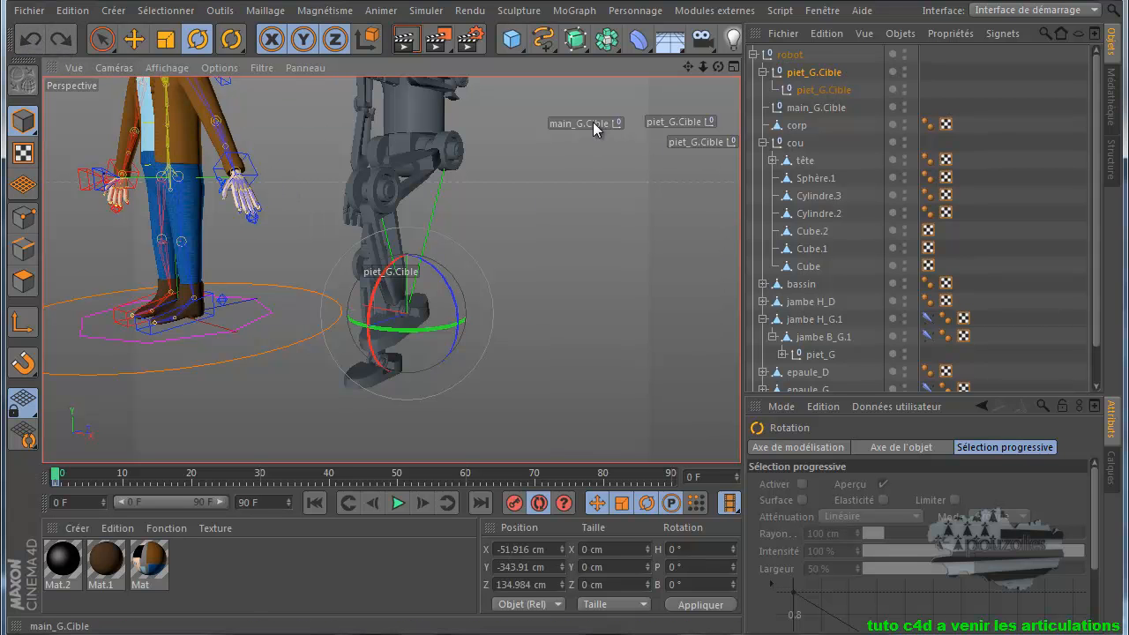
{"action": "left_click", "coordinate": [31, 39]}
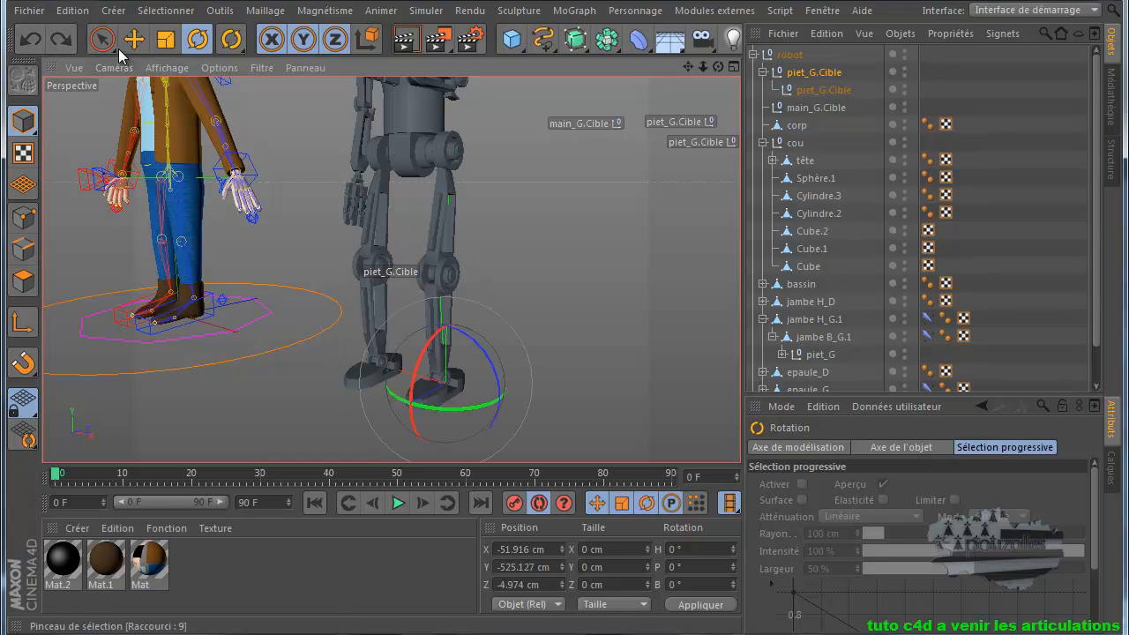
Shift the parent piet_G.Cible slightly to flex the robot's knee, and raise the nested piet_G.Cible to about Y 240 cm.
{"action": "left_click", "coordinate": [133, 42]}
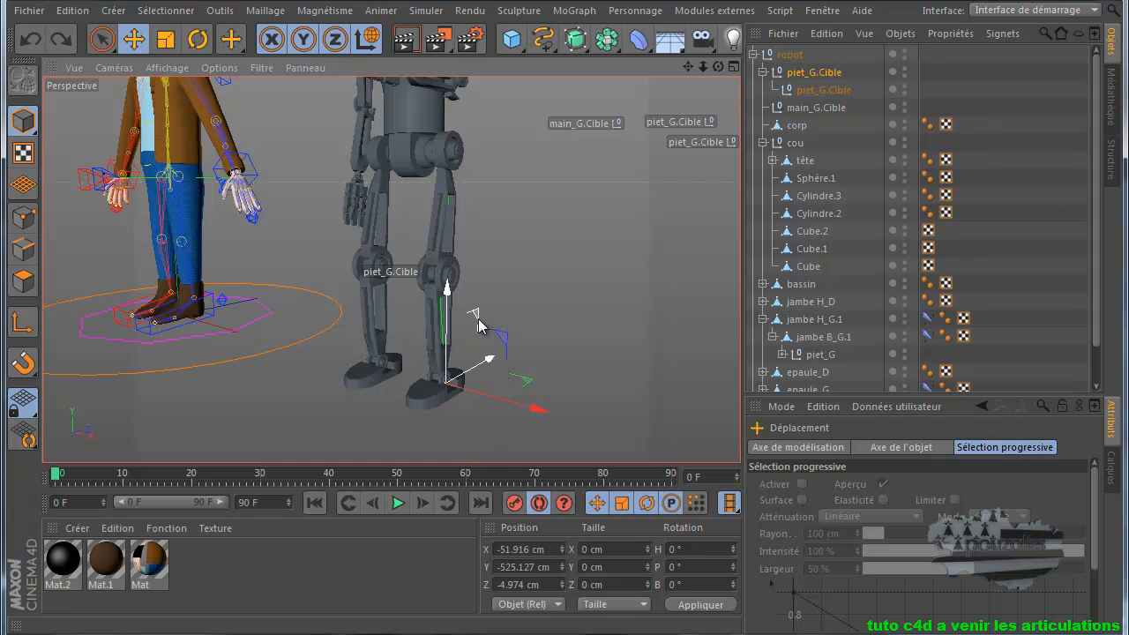
{"action": "mouse_move", "coordinate": [475, 323]}
{"action": "left_mouse_down"}
{"action": "mouse_move", "coordinate": [459, 317]}
{"action": "mouse_move", "coordinate": [461, 279]}
{"action": "mouse_move", "coordinate": [468, 320]}
{"action": "left_mouse_up"}
{"action": "left_click", "coordinate": [688, 144]}
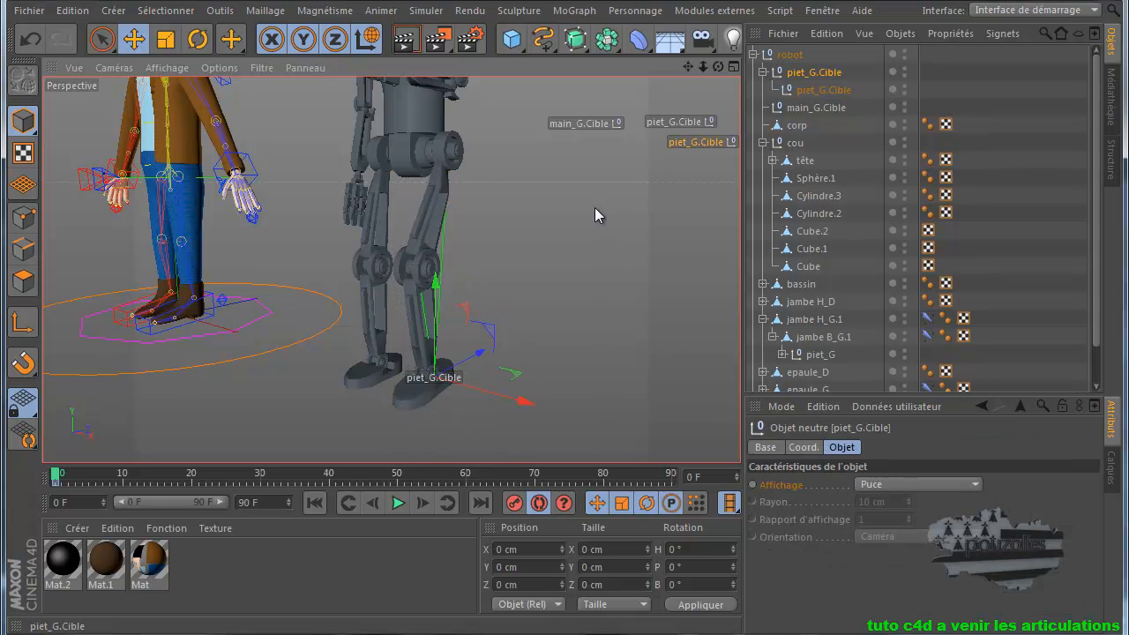
{"action": "left_click_drag", "start_coordinate": [468, 319], "coordinate": [470, 205]}
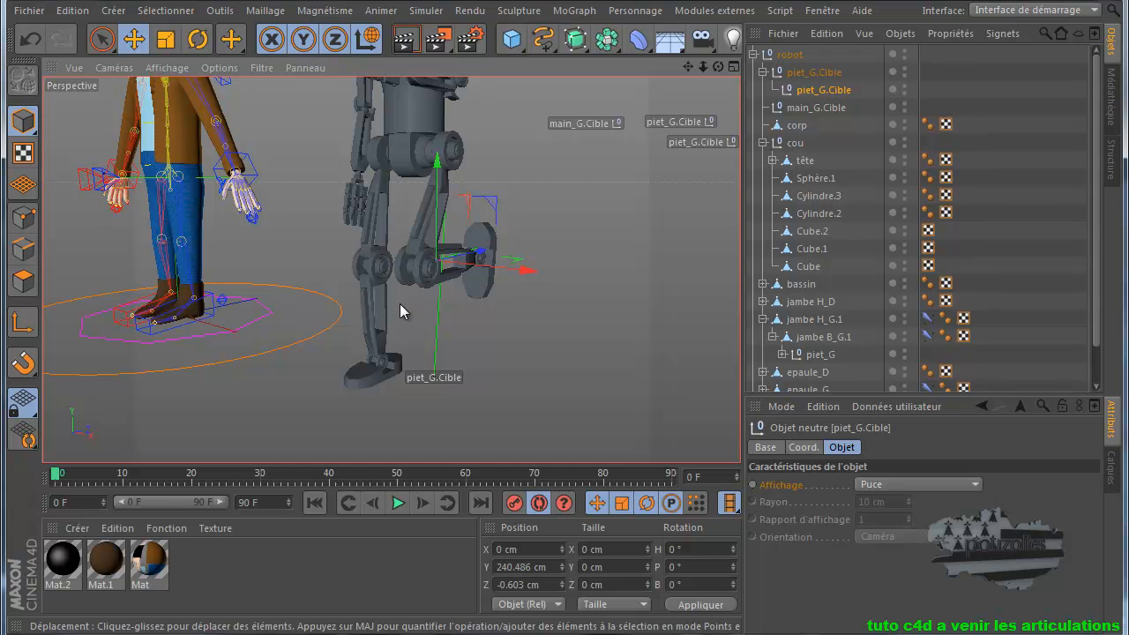
Collapse the robot hierarchy, expand the Personnage hierarchy and select the Personnage object.
{"action": "scroll", "coordinate": [400, 304], "scroll_direction": "down", "scroll_amount": 1}
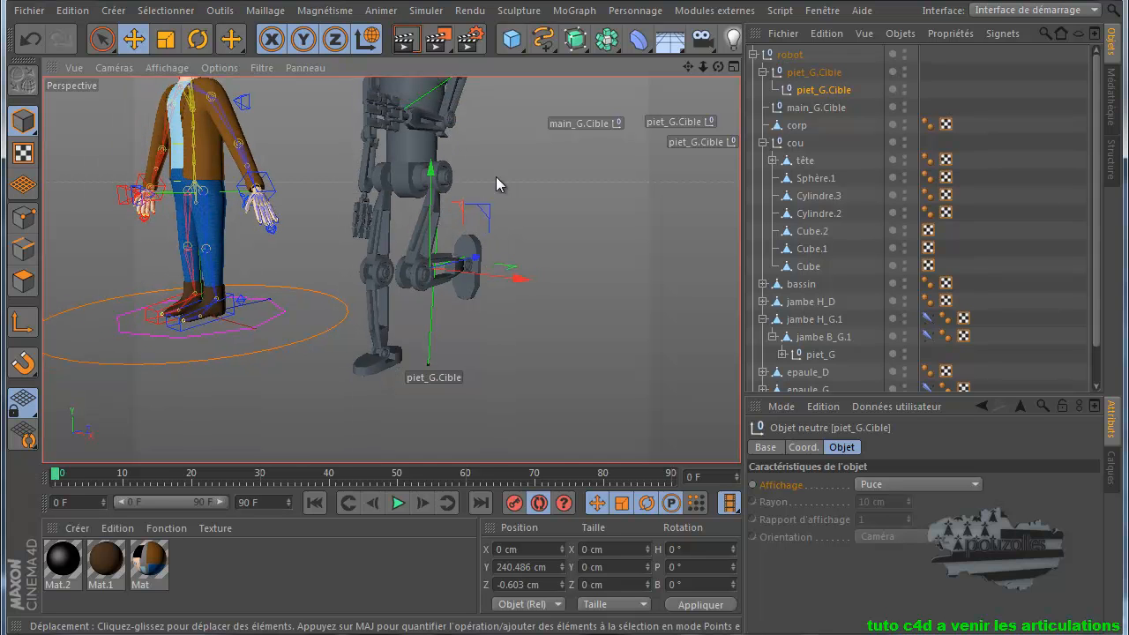
{"action": "mouse_move", "coordinate": [565, 399]}
{"action": "left_mouse_down"}
{"action": "mouse_move", "coordinate": [570, 423]}
{"action": "mouse_move", "coordinate": [568, 396]}
{"action": "mouse_move", "coordinate": [590, 391]}
{"action": "mouse_move", "coordinate": [574, 392]}
{"action": "left_mouse_up"}
{"action": "scroll", "coordinate": [305, 342], "scroll_direction": "up", "scroll_amount": 1}
{"action": "scroll", "coordinate": [307, 349], "scroll_direction": "up", "scroll_amount": 1}
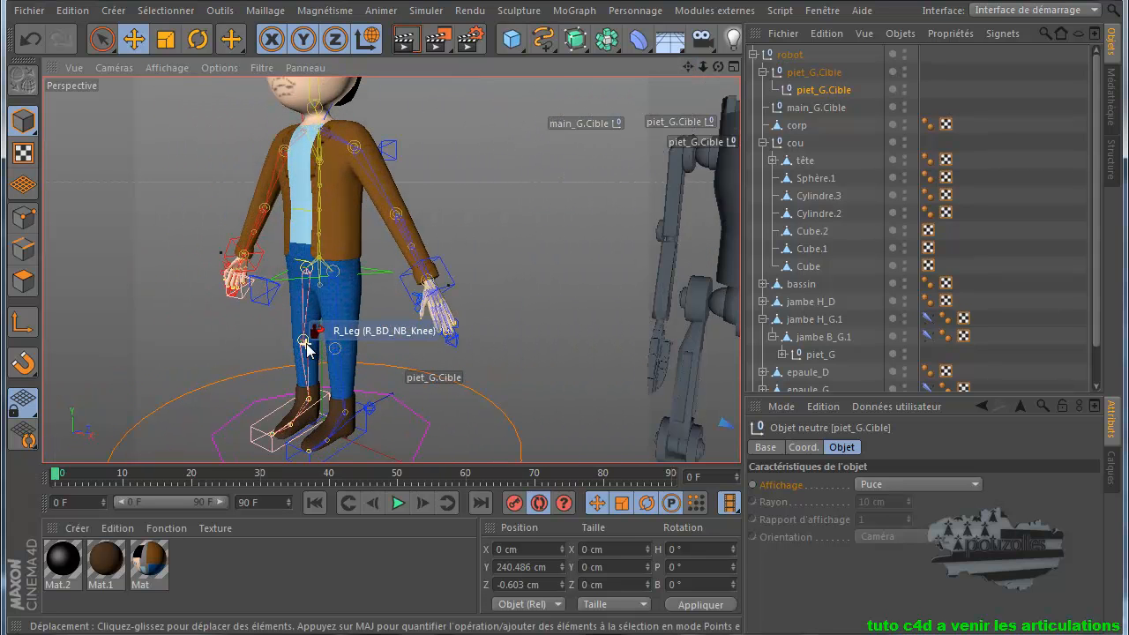
{"action": "scroll", "coordinate": [437, 211], "scroll_direction": "down", "scroll_amount": 1}
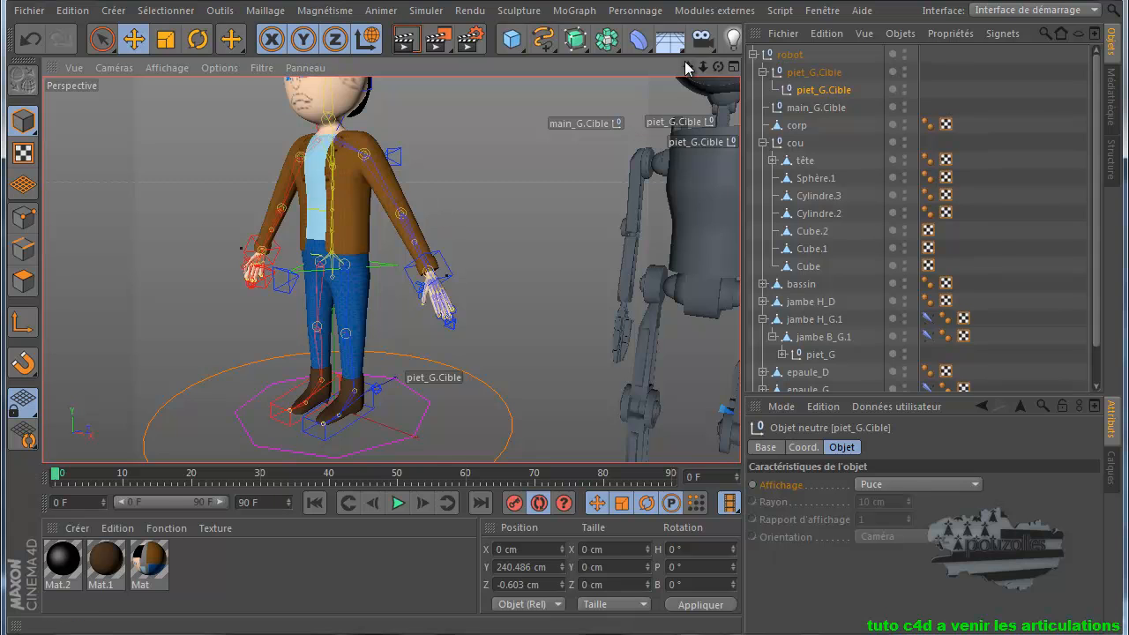
{"action": "left_click_drag", "start_coordinate": [565, 401], "coordinate": [593, 390]}
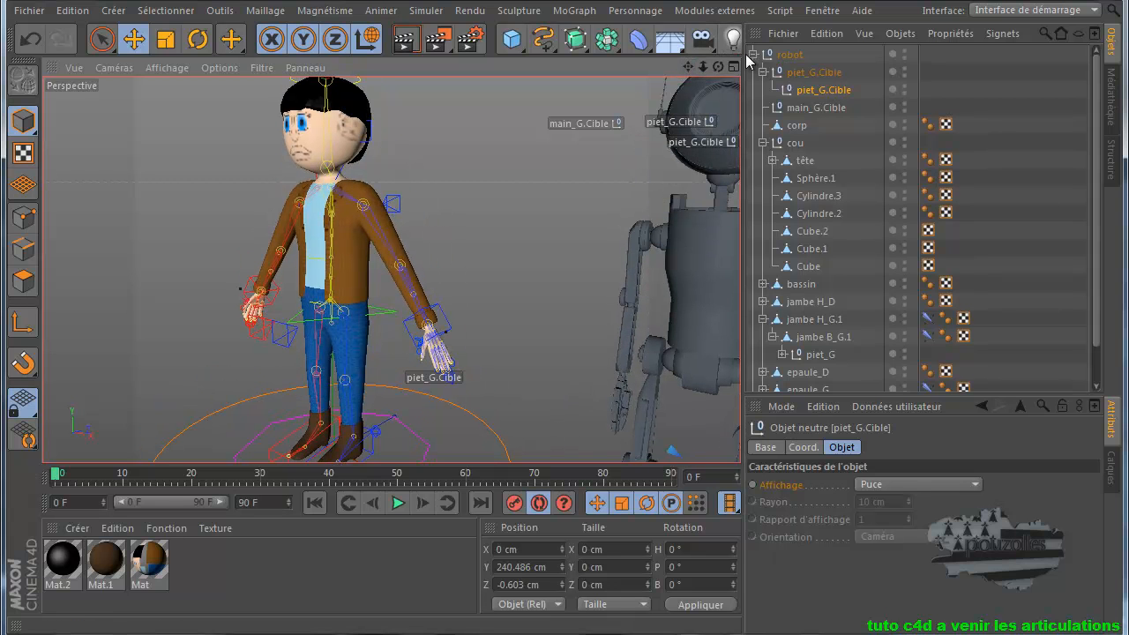
{"action": "left_click", "coordinate": [755, 54]}
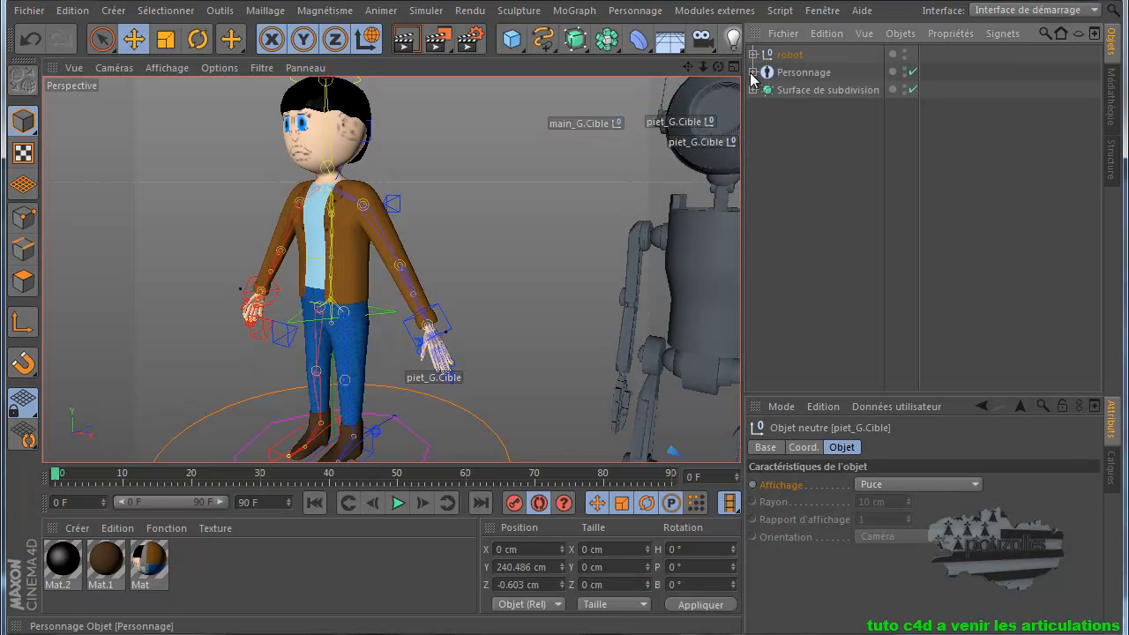
{"action": "left_click", "coordinate": [754, 73]}
{"action": "left_click", "coordinate": [807, 74]}
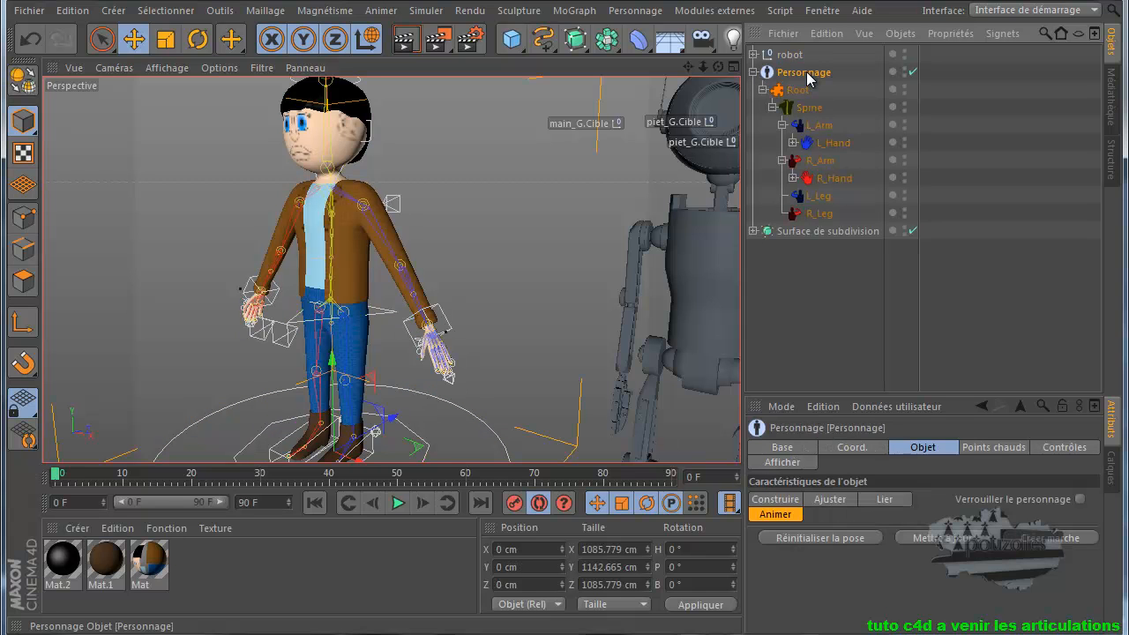
Select the character's Spine, L_Arm and L_Hand components in turn to examine their rig parts.
{"action": "left_click", "coordinate": [637, 12]}
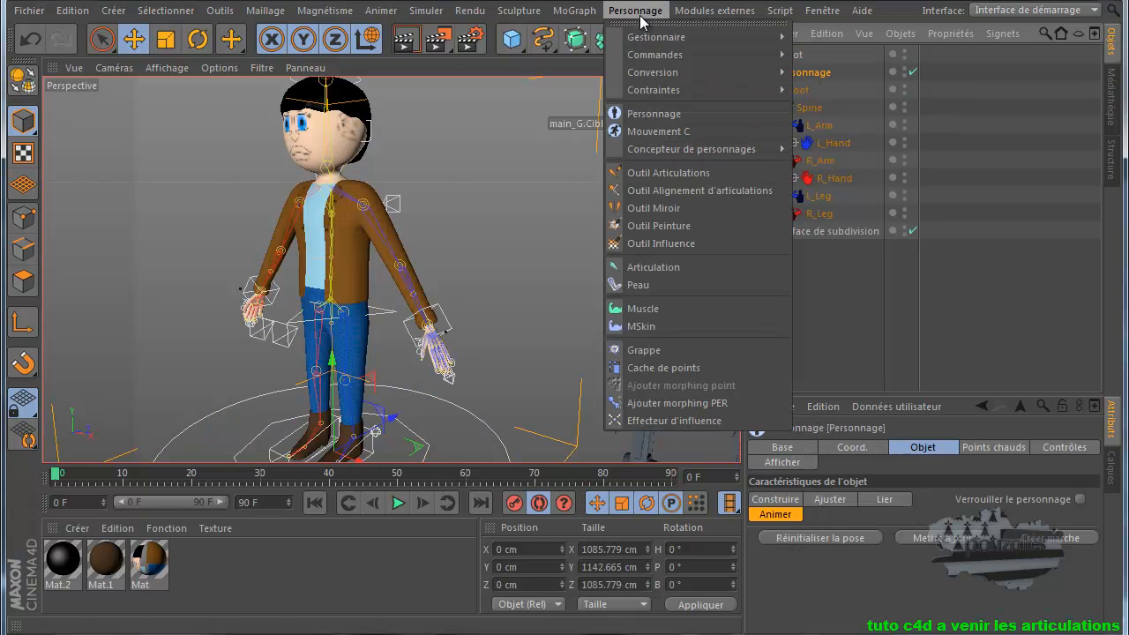
{"action": "left_click", "coordinate": [821, 78]}
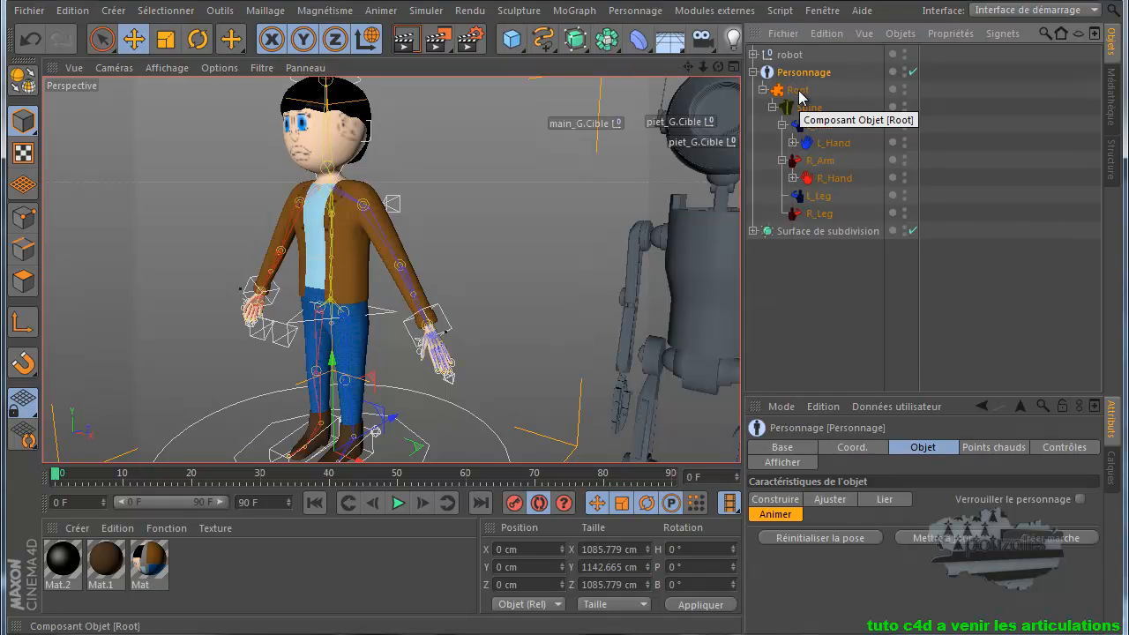
{"action": "left_click", "coordinate": [809, 107]}
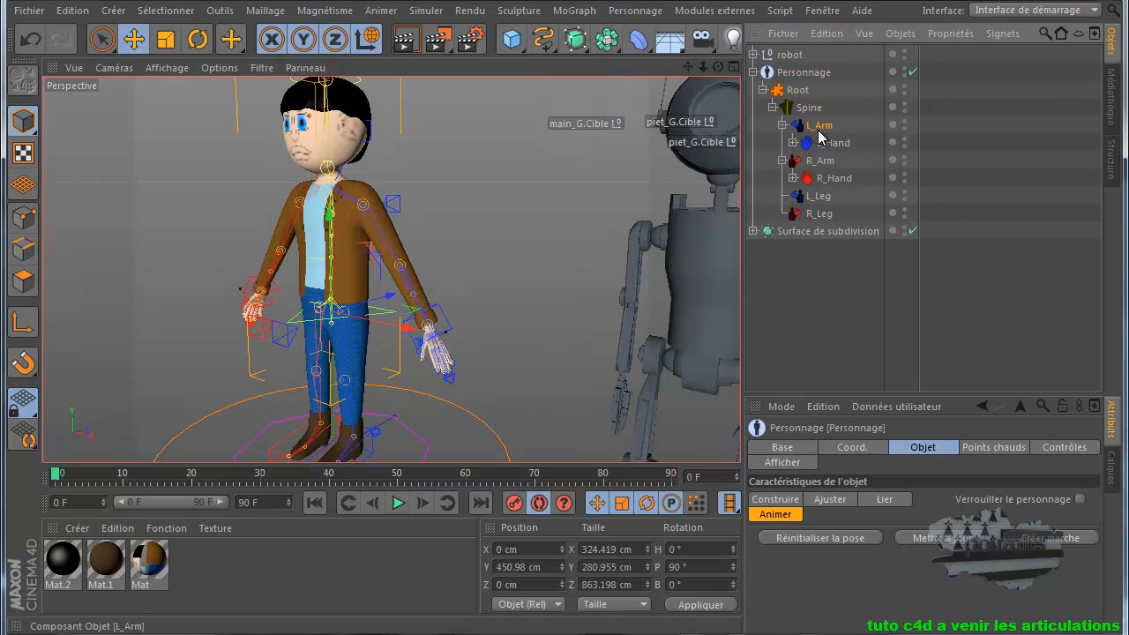
{"action": "left_click", "coordinate": [826, 143]}
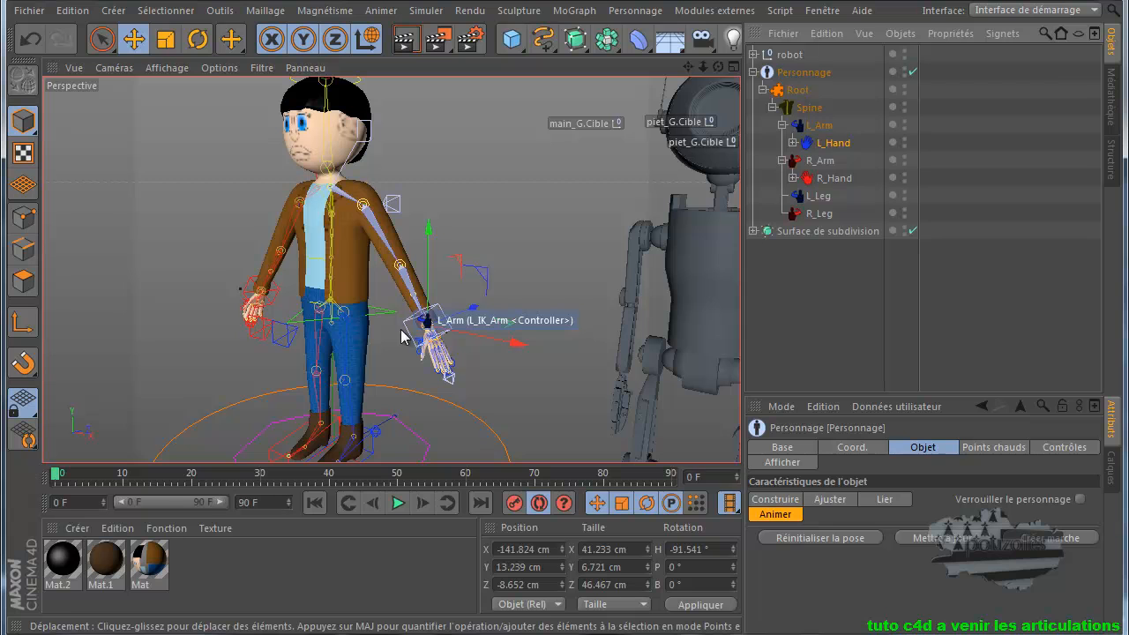
Try moving the character's left foot controller to about Y 653 cm, Z -52 cm to bend the leg, and undo the move.
{"action": "left_click", "coordinate": [375, 450]}
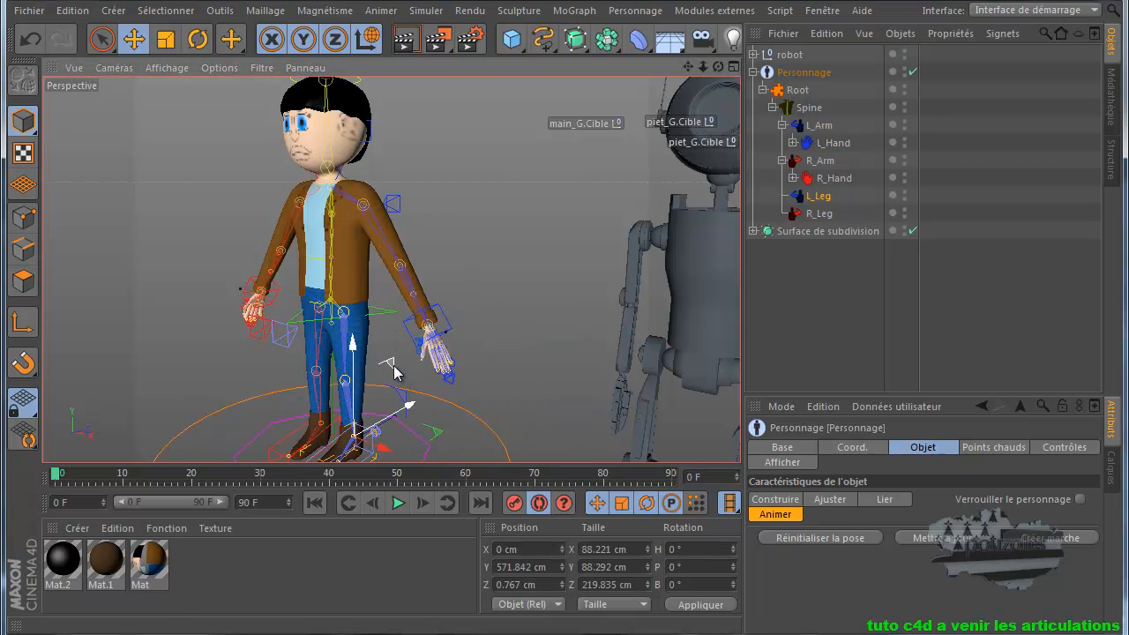
{"action": "left_click_drag", "start_coordinate": [388, 366], "coordinate": [369, 333]}
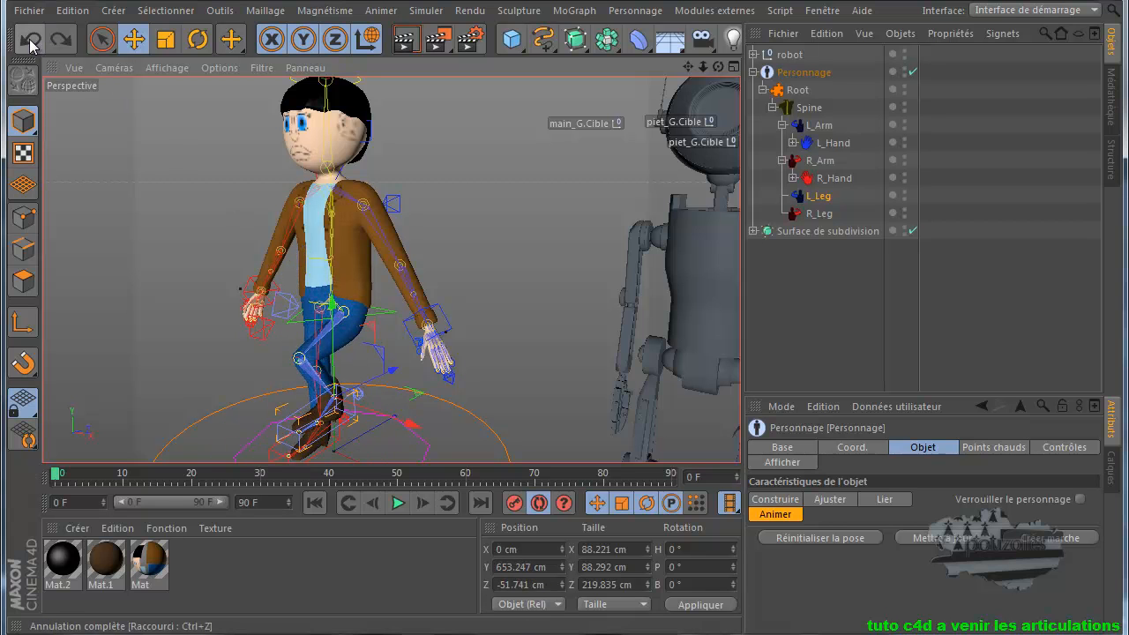
{"action": "left_click", "coordinate": [29, 42]}
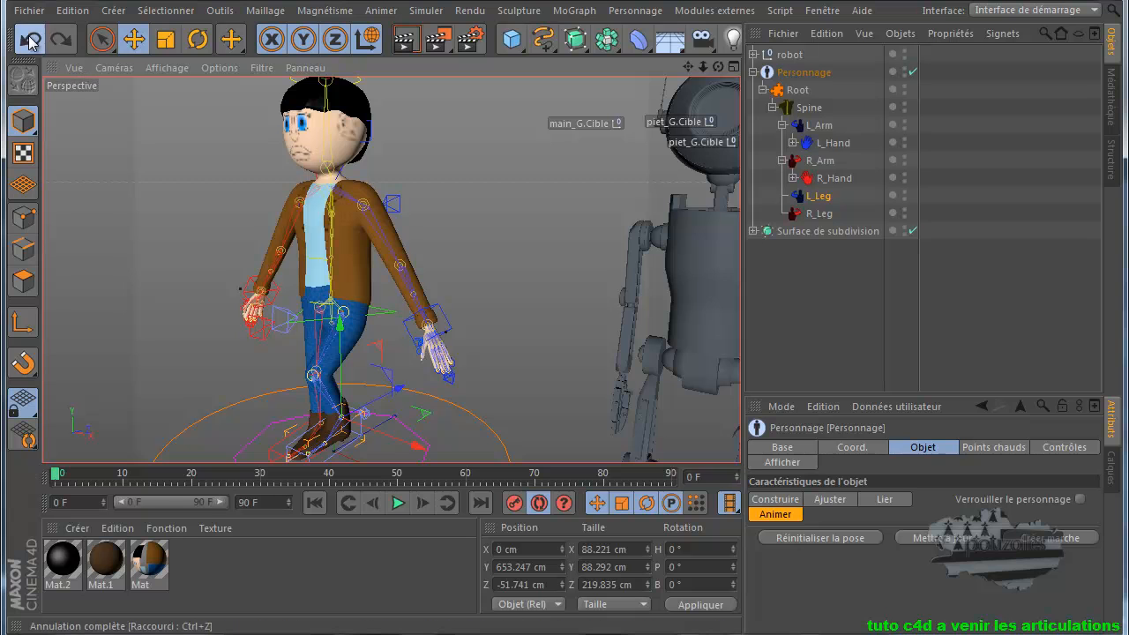
{"action": "left_click", "coordinate": [29, 43]}
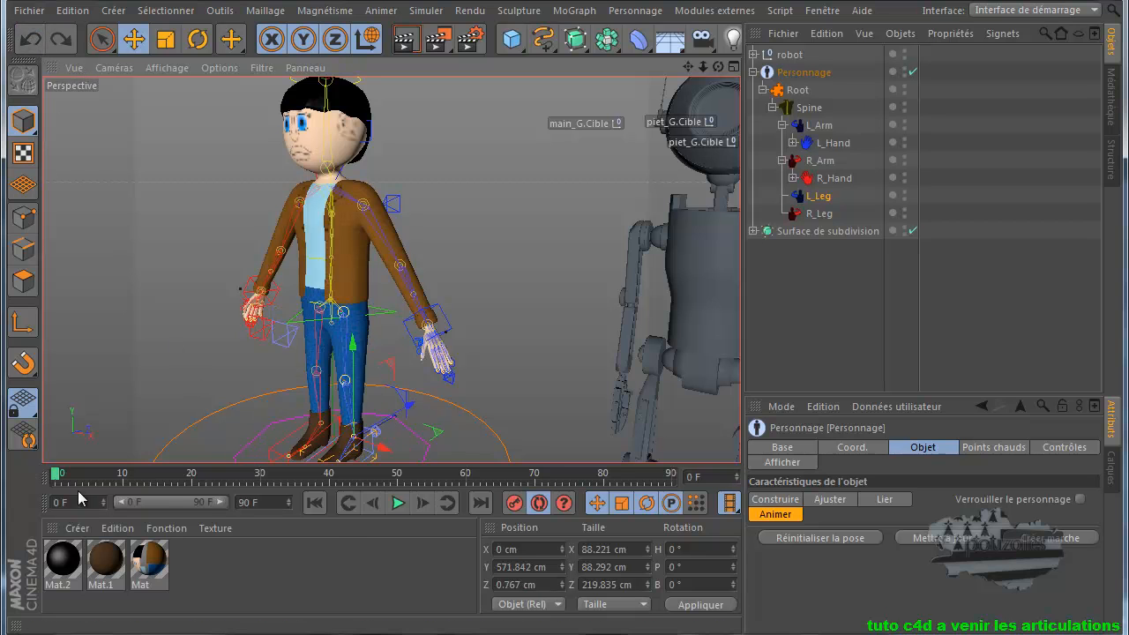
Scrub the animation to frame 13, examine the character's left arm joints up close, and return to frame 0.
{"action": "left_click_drag", "start_coordinate": [58, 482], "coordinate": [148, 486]}
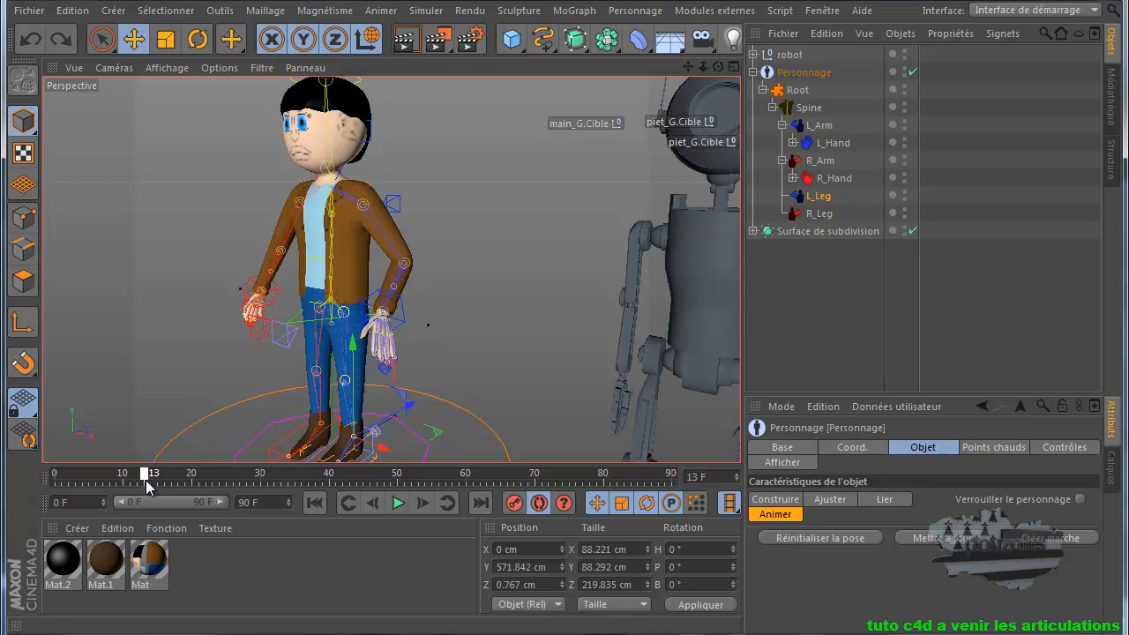
{"action": "scroll", "coordinate": [397, 272], "scroll_direction": "up", "scroll_amount": 5}
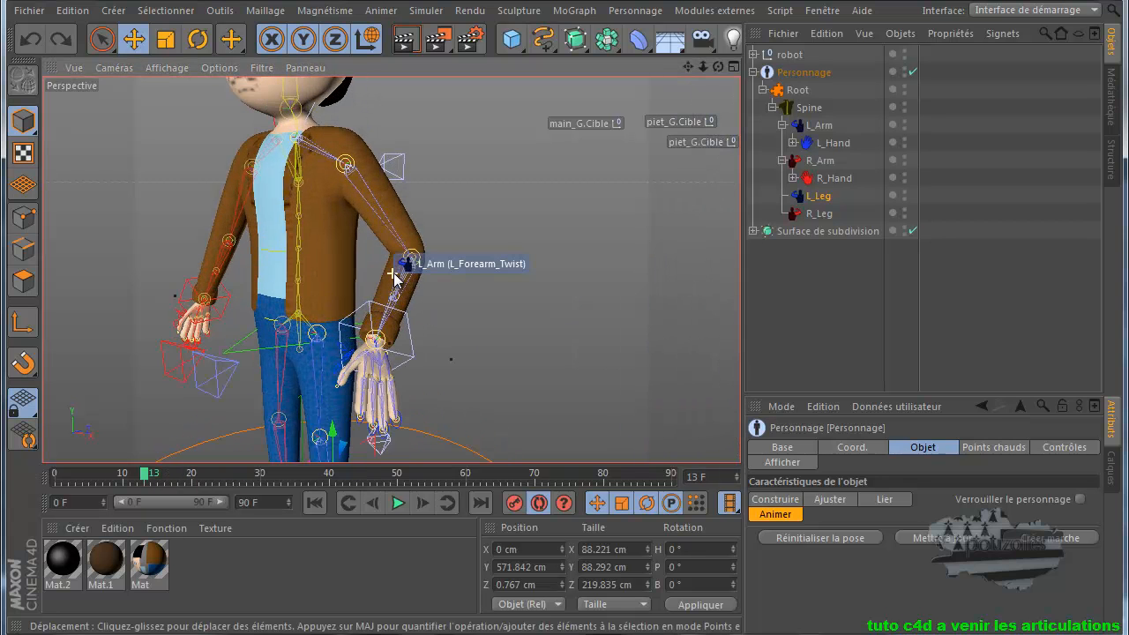
{"action": "scroll", "coordinate": [397, 272], "scroll_direction": "up", "scroll_amount": 3}
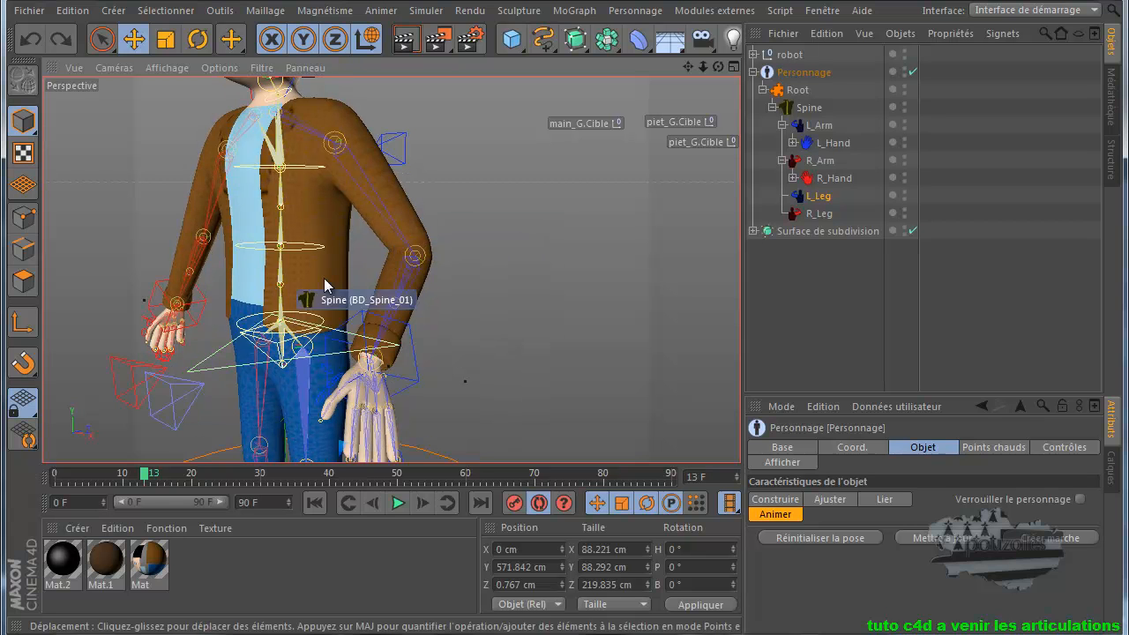
{"action": "left_click_drag", "start_coordinate": [146, 483], "coordinate": [36, 496]}
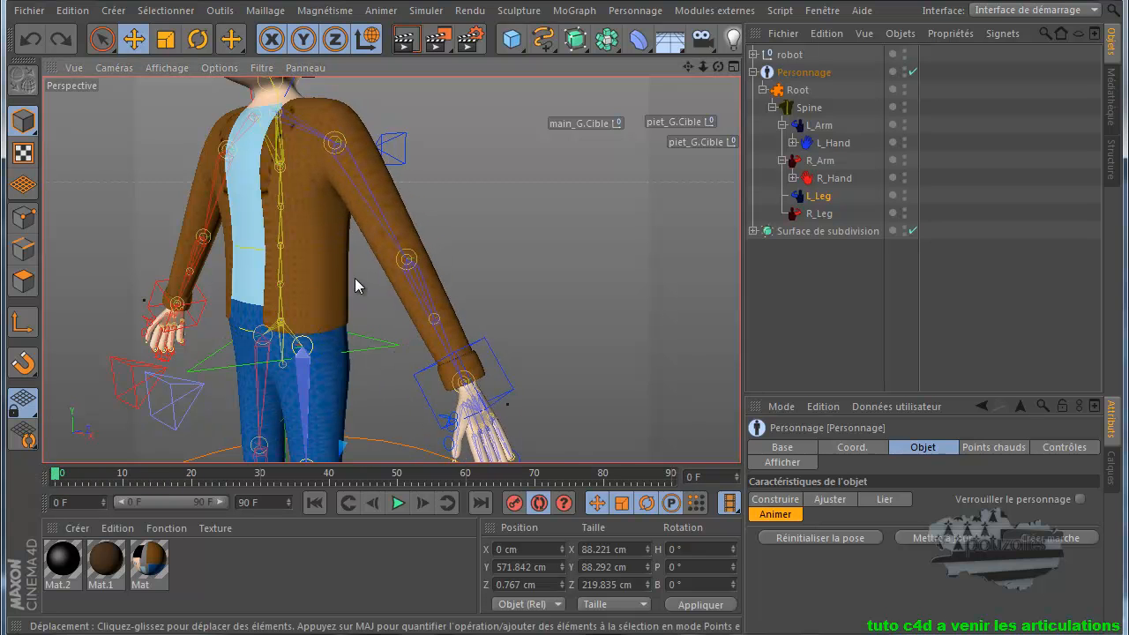
{"action": "scroll", "coordinate": [354, 280], "scroll_direction": "down", "scroll_amount": 10}
{"action": "scroll", "coordinate": [349, 294], "scroll_direction": "down", "scroll_amount": 2}
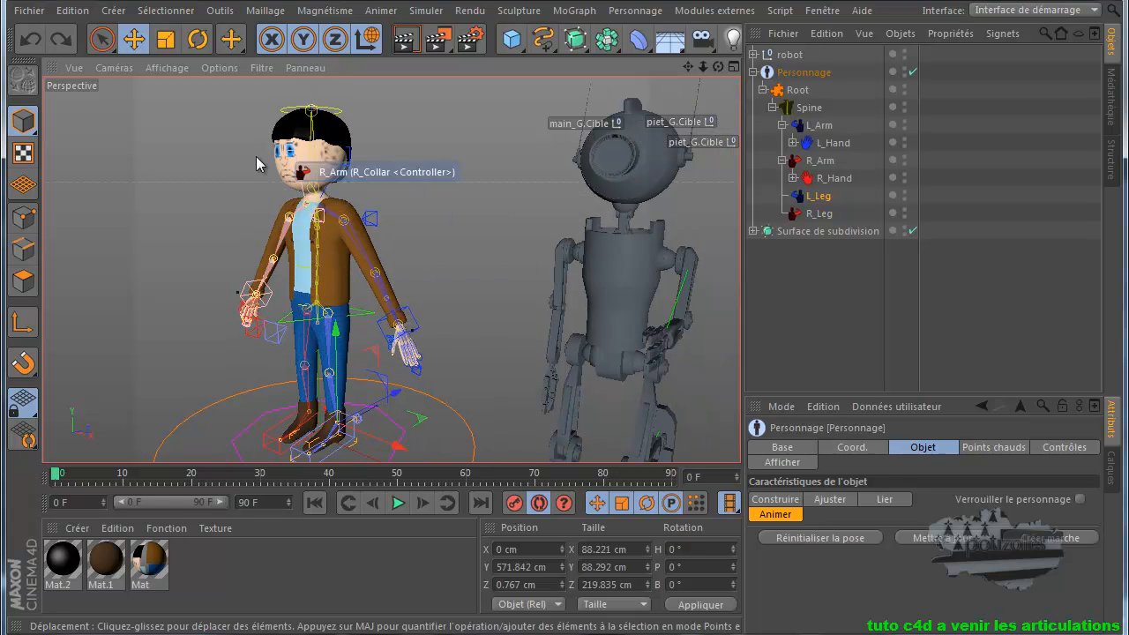
{"action": "left_click", "coordinate": [31, 13]}
{"action": "left_click", "coordinate": [63, 35]}
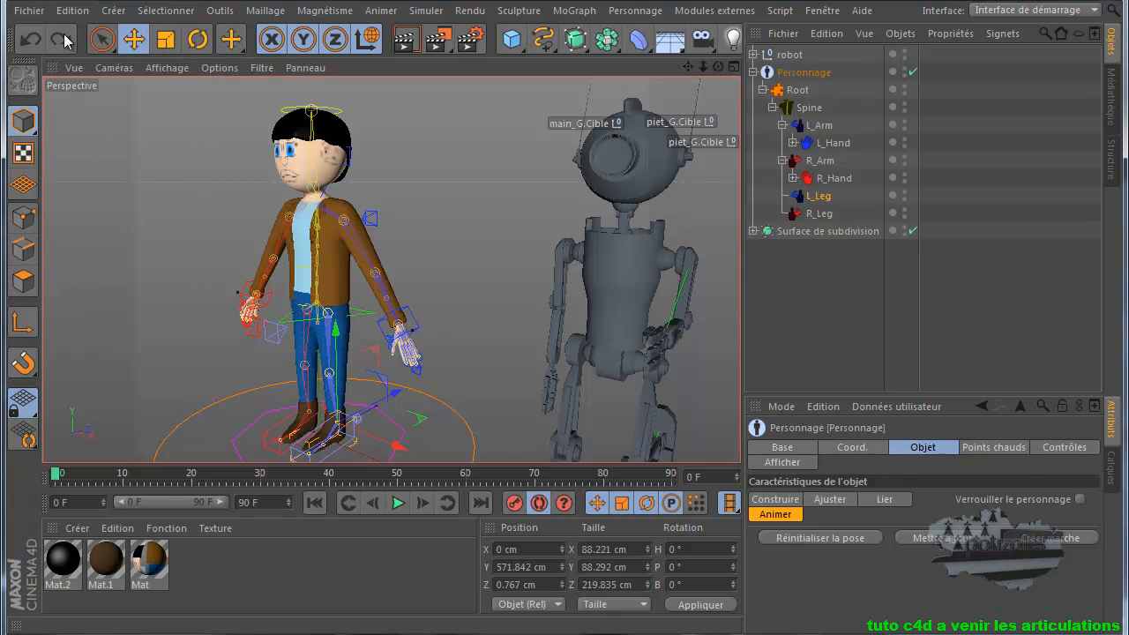
Add a Personnage character object to the empty scene.
{"action": "left_click", "coordinate": [635, 10]}
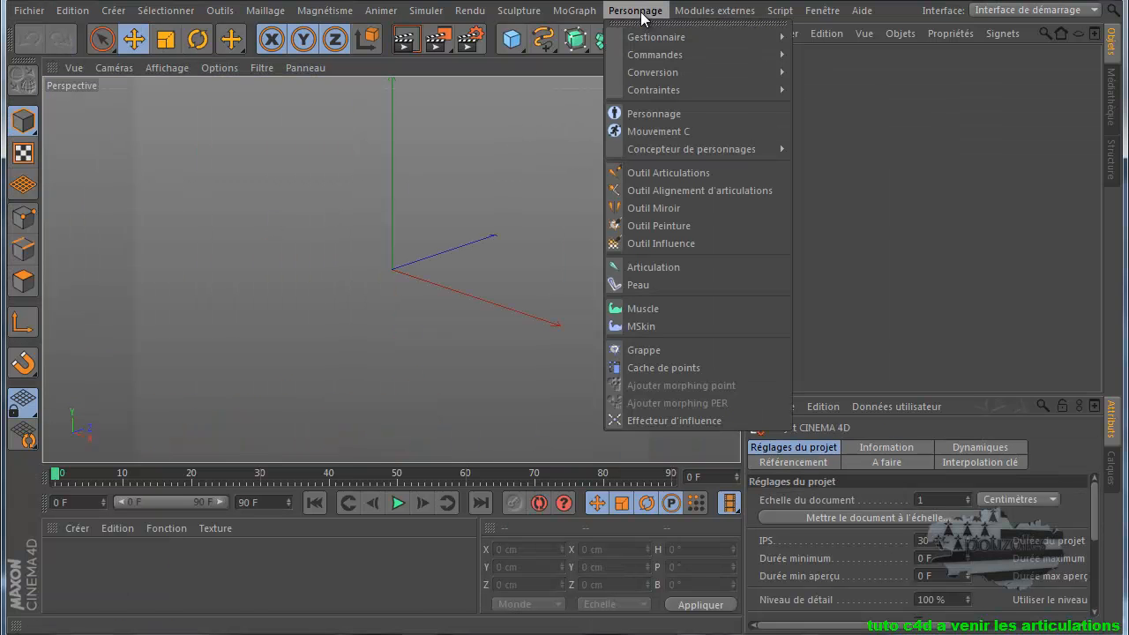
{"action": "left_click", "coordinate": [652, 115]}
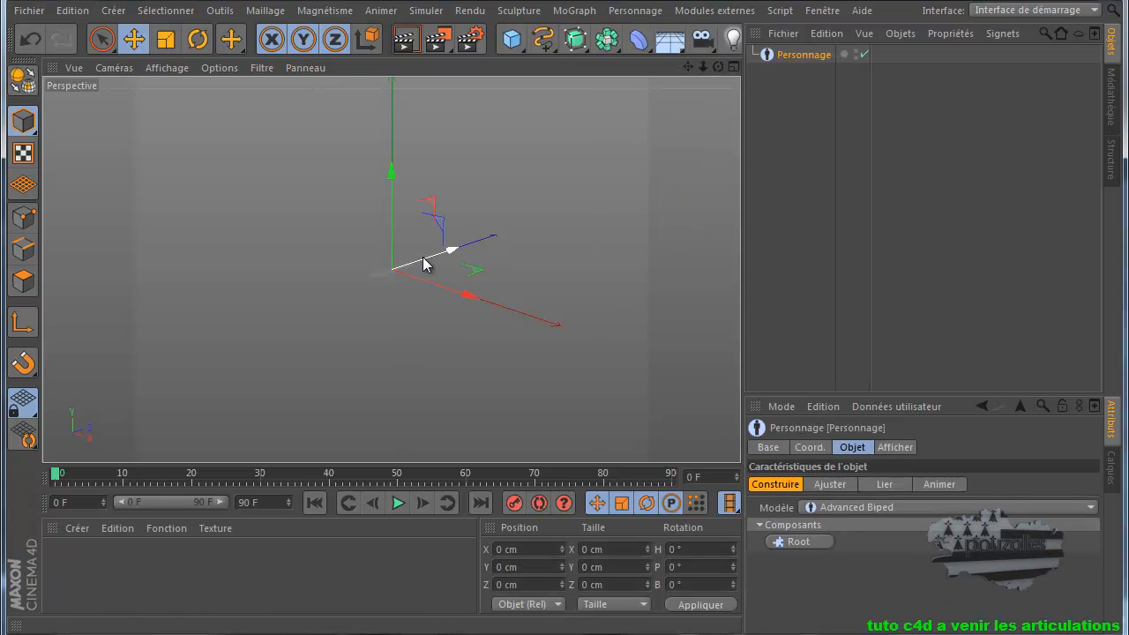
{"action": "scroll", "coordinate": [415, 256], "scroll_direction": "up", "scroll_amount": 4}
{"action": "scroll", "coordinate": [394, 285], "scroll_direction": "up", "scroll_amount": 2}
{"action": "scroll", "coordinate": [342, 268], "scroll_direction": "up", "scroll_amount": 2}
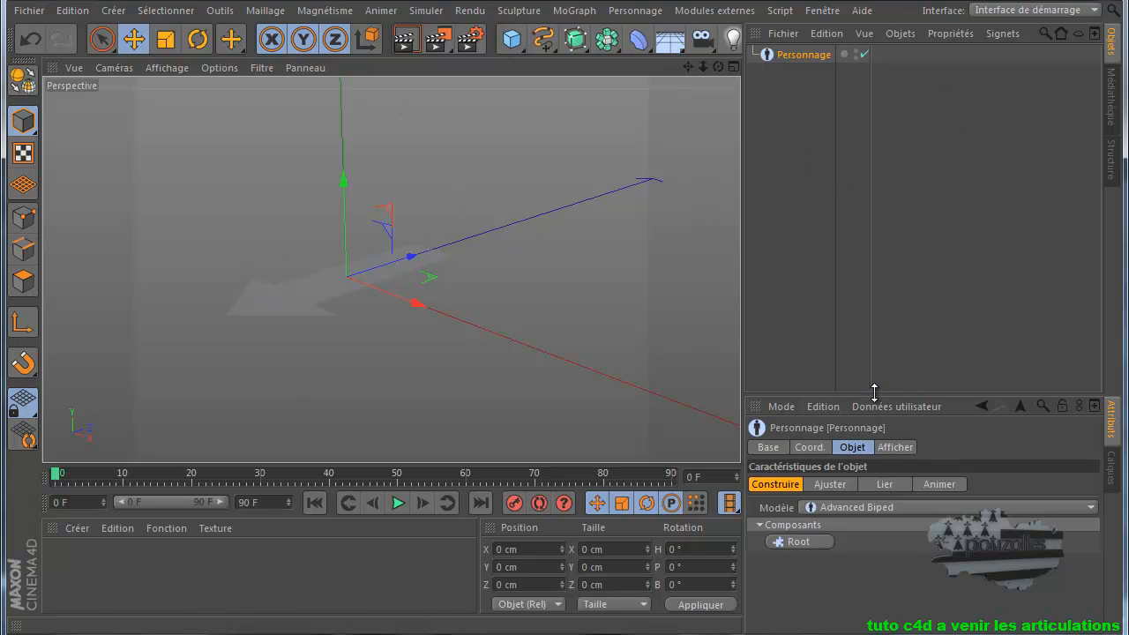
Set the character's template to Advanced Quadruped and build its Root and Spine components.
{"action": "left_click_drag", "start_coordinate": [871, 392], "coordinate": [872, 231]}
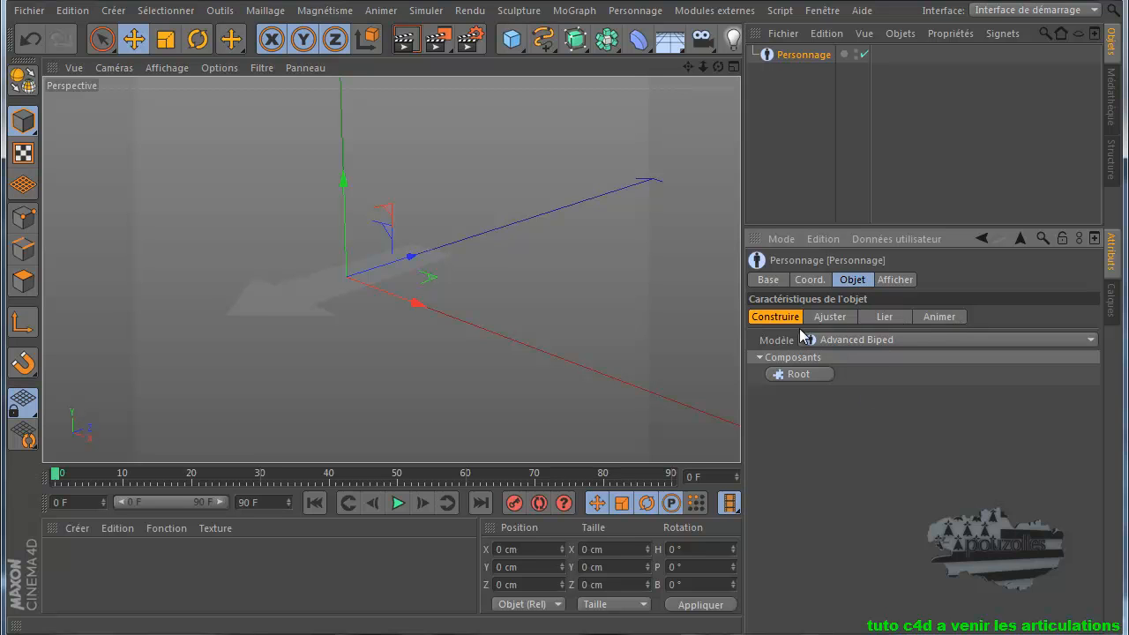
{"action": "left_click", "coordinate": [877, 339]}
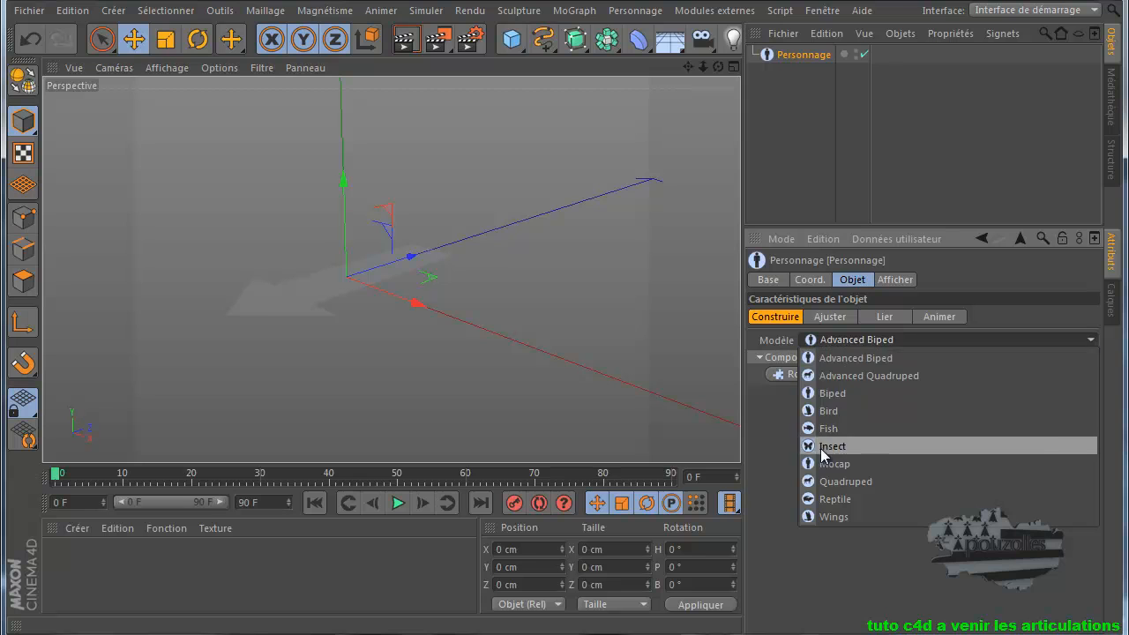
{"action": "left_click", "coordinate": [853, 376]}
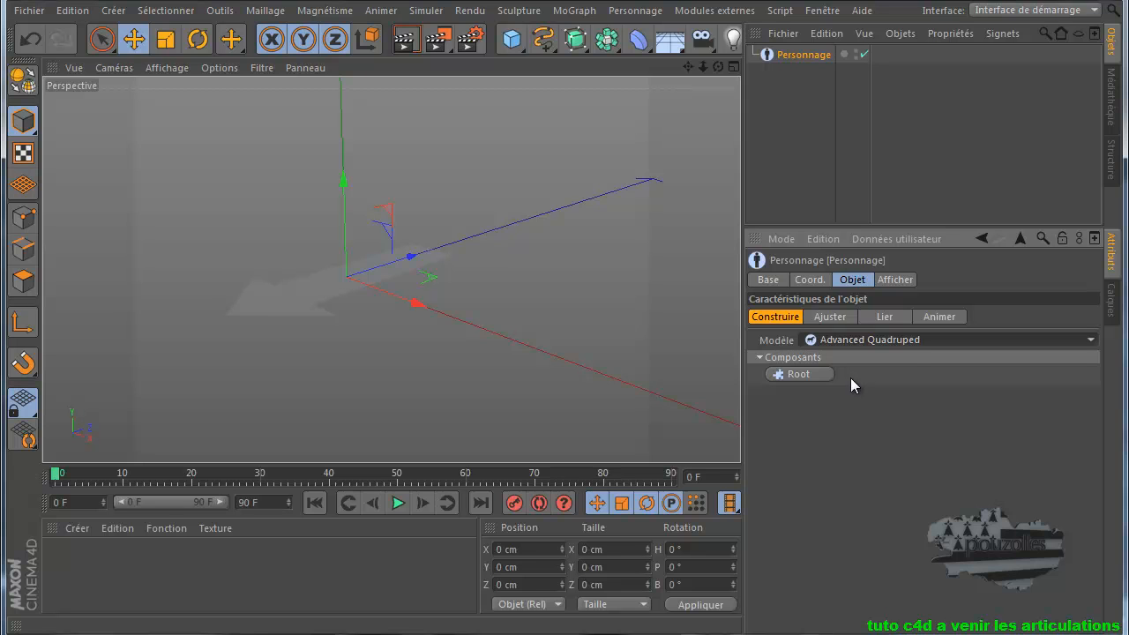
{"action": "left_click", "coordinate": [799, 374]}
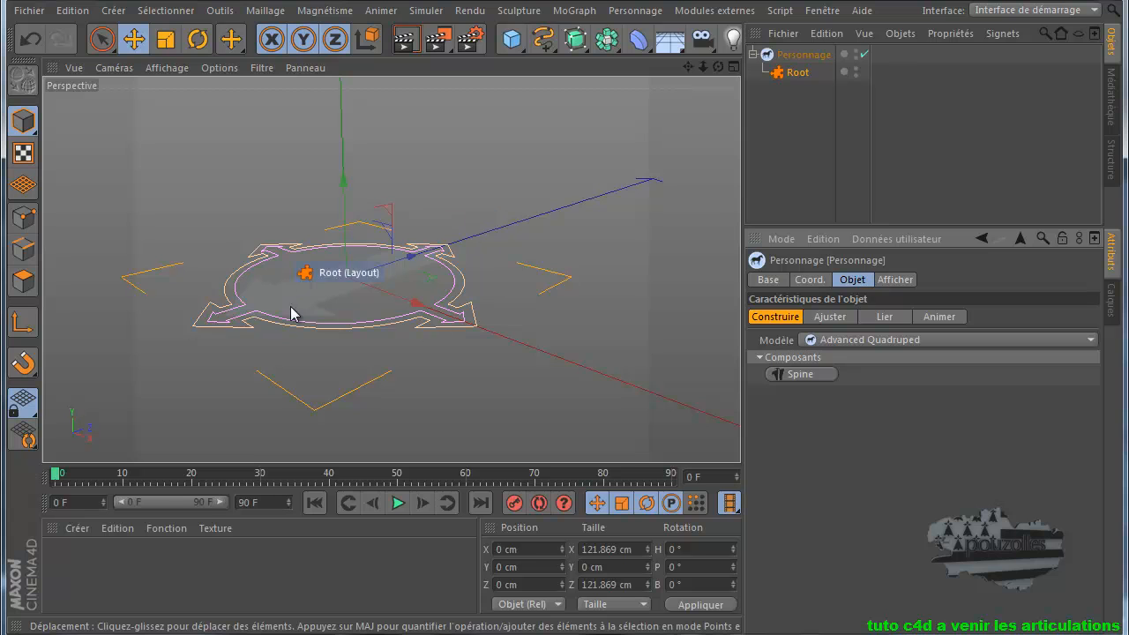
{"action": "left_click", "coordinate": [798, 374]}
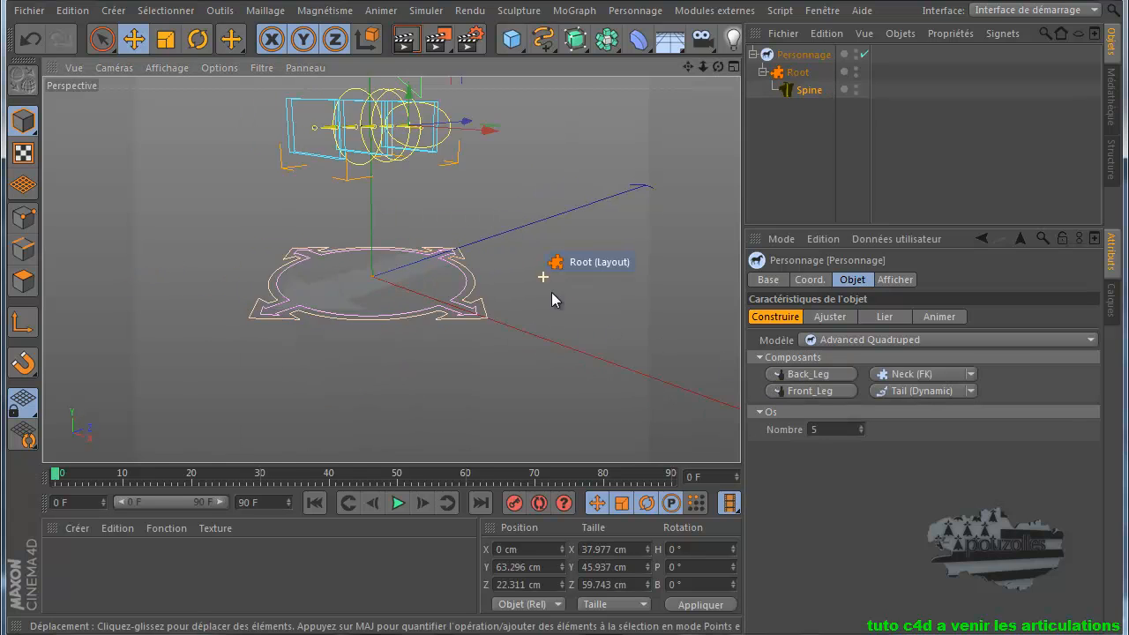
Add a Back_Leg pair and a Front_Leg pair to the quadruped's Spine.
{"action": "left_click_drag", "start_coordinate": [686, 65], "coordinate": [521, 446]}
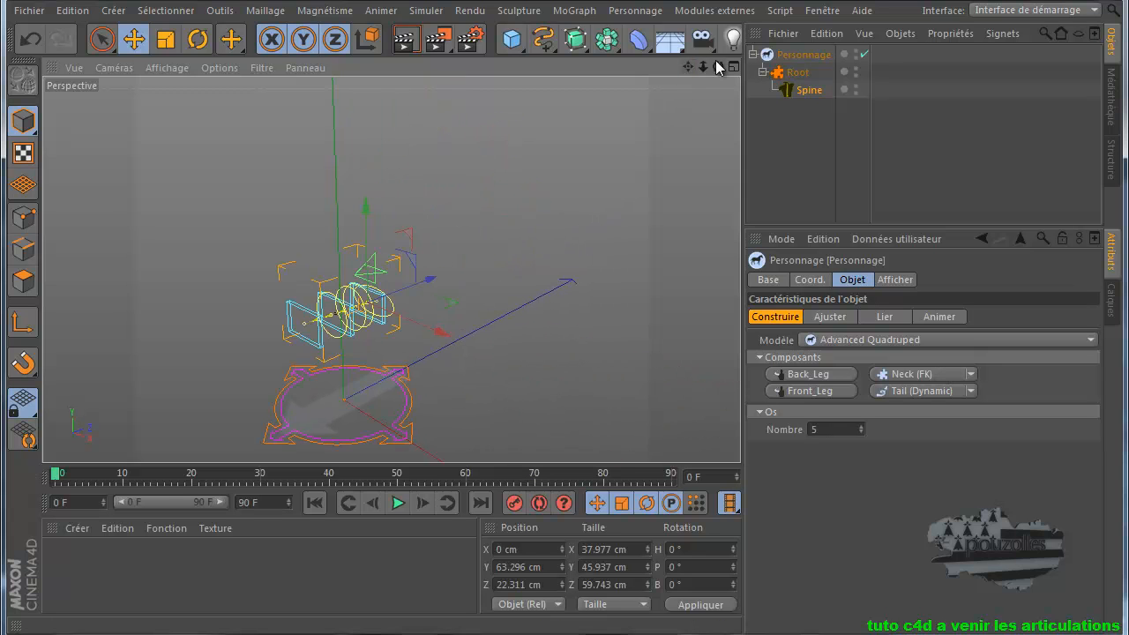
{"action": "left_click_drag", "start_coordinate": [718, 66], "coordinate": [565, 395]}
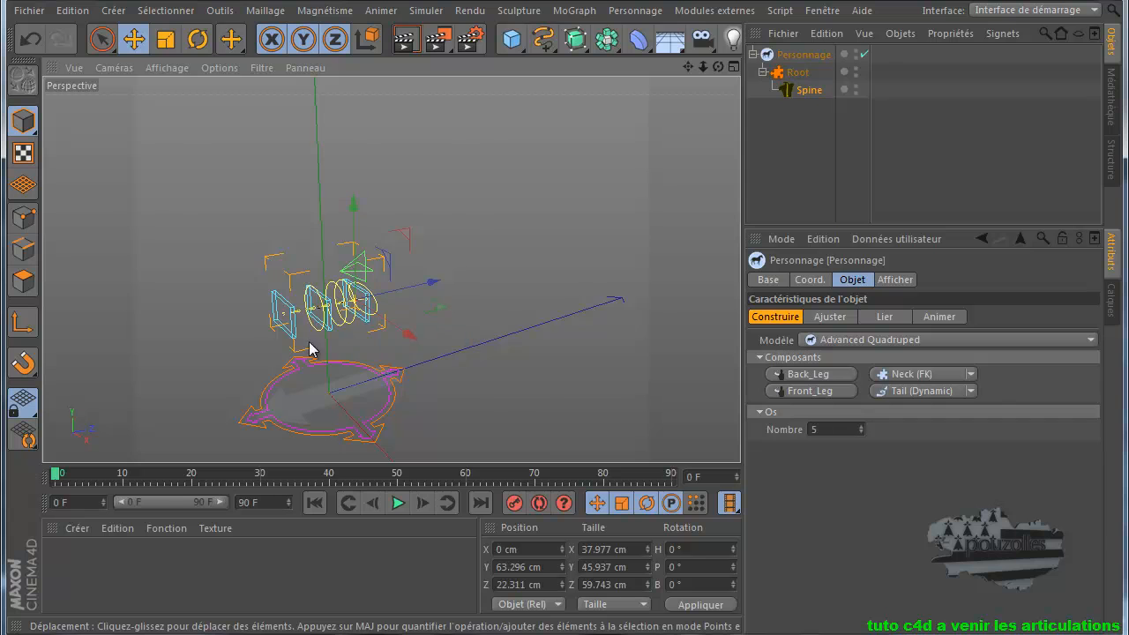
{"action": "scroll", "coordinate": [309, 334], "scroll_direction": "up", "scroll_amount": 3}
{"action": "scroll", "coordinate": [305, 328], "scroll_direction": "up", "scroll_amount": 2}
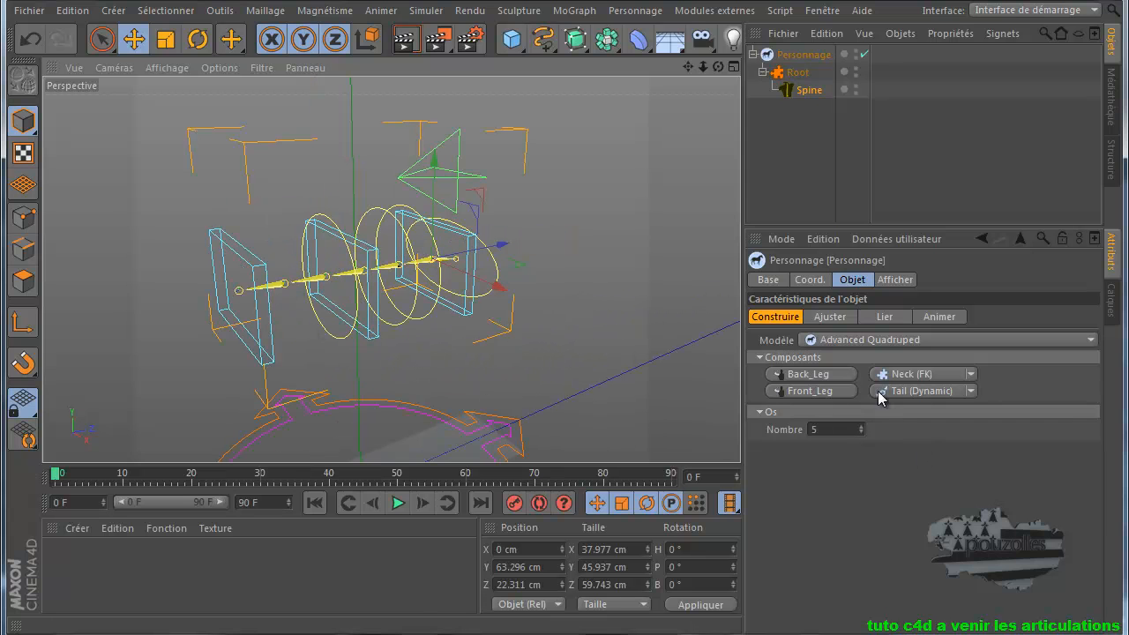
{"action": "left_click", "coordinate": [810, 374]}
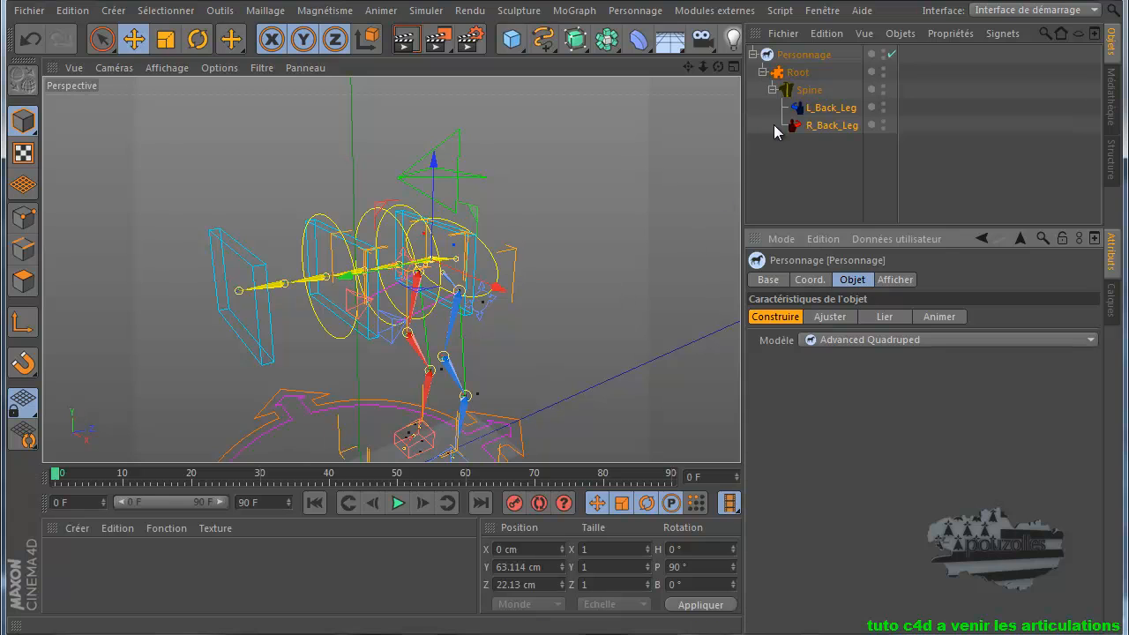
{"action": "left_click", "coordinate": [809, 90]}
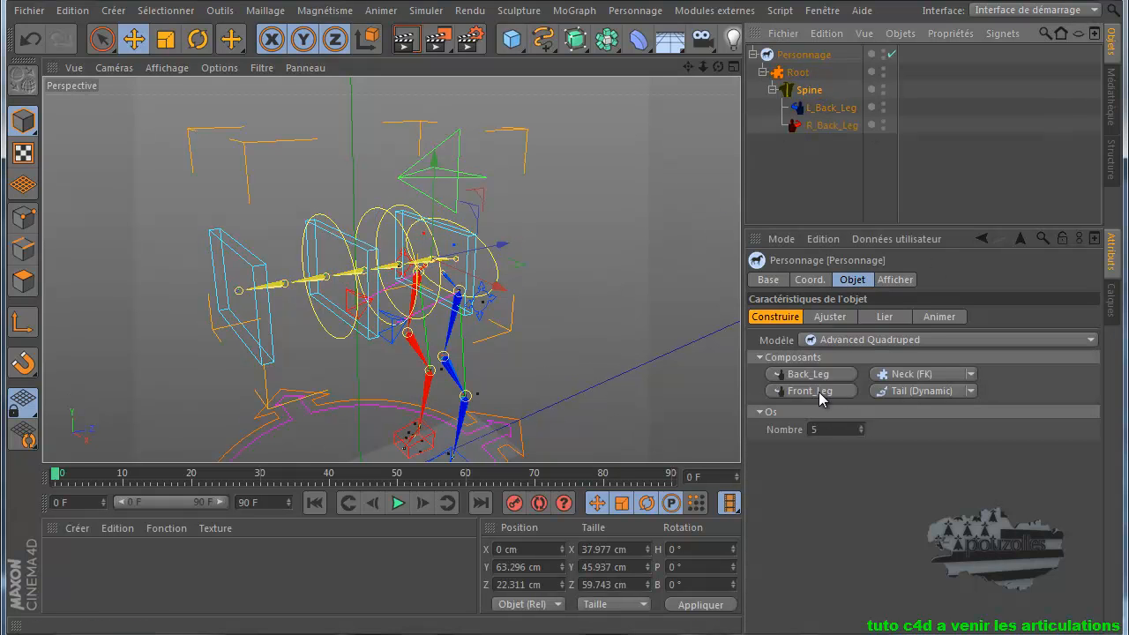
{"action": "left_click", "coordinate": [810, 391]}
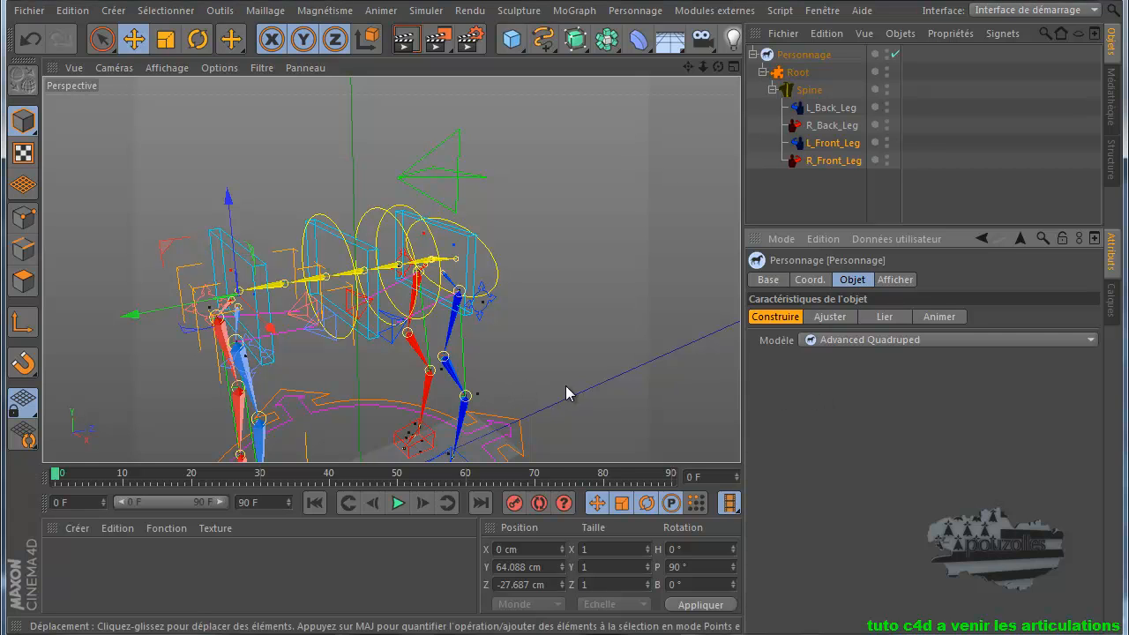
Add a Neck (FK) component to the Spine and a Head component to the neck.
{"action": "left_click", "coordinate": [813, 90]}
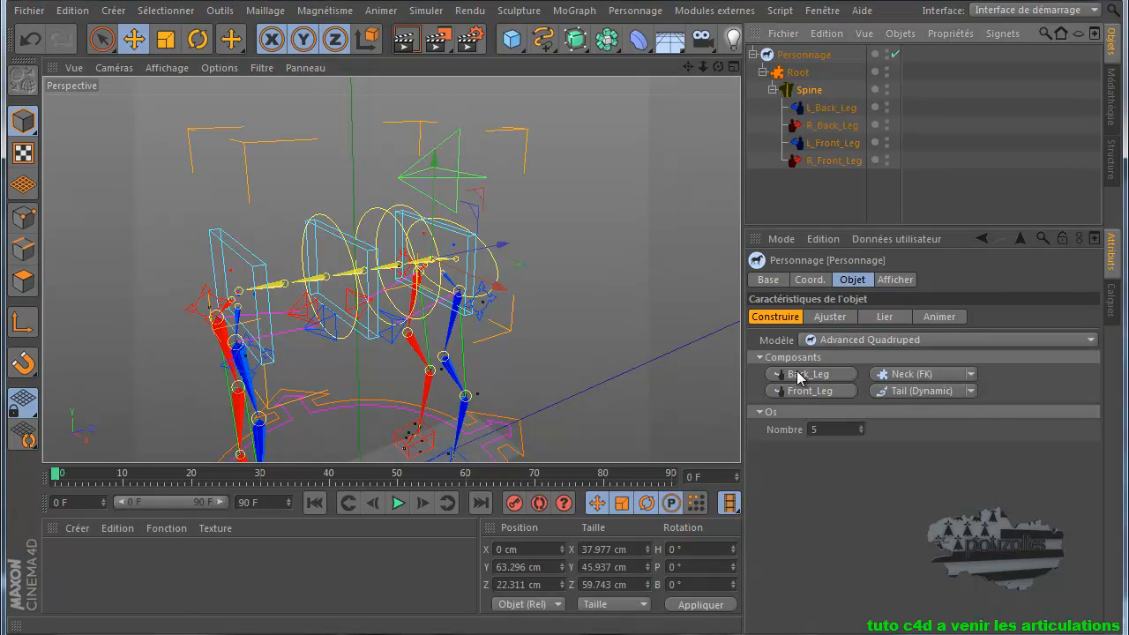
{"action": "left_click", "coordinate": [918, 375]}
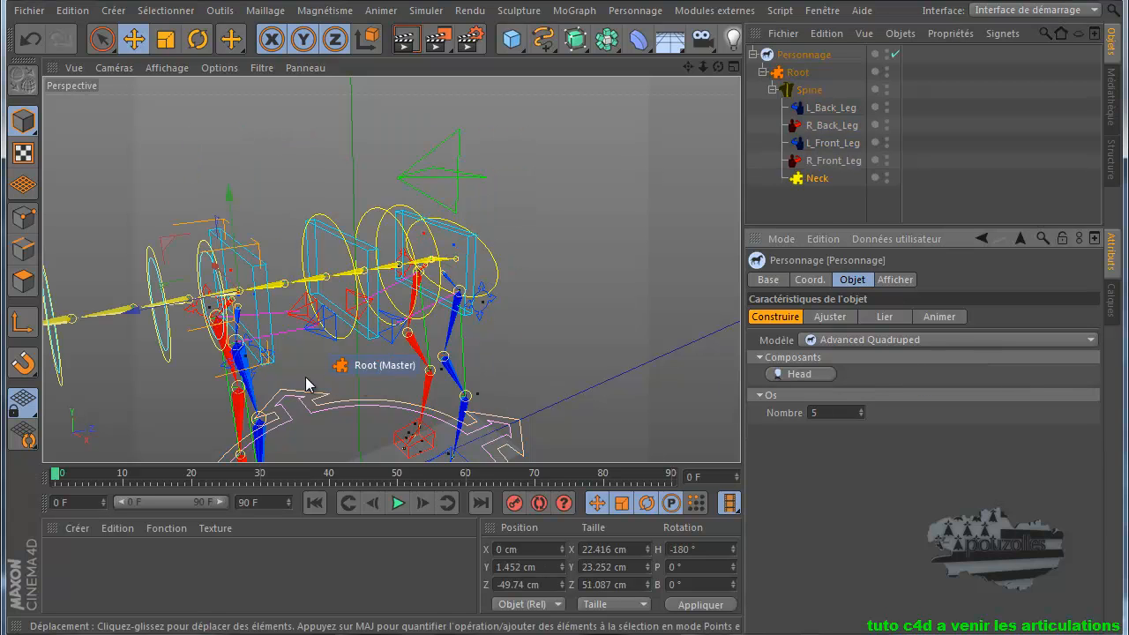
{"action": "scroll", "coordinate": [305, 382], "scroll_direction": "down", "scroll_amount": 4}
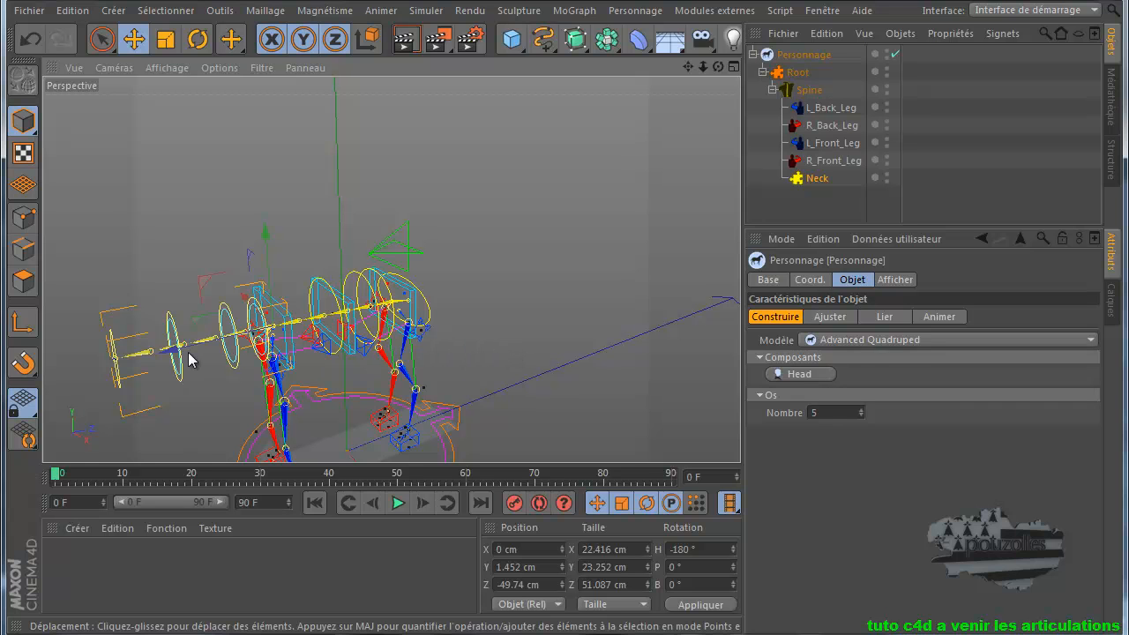
{"action": "left_click", "coordinate": [800, 375]}
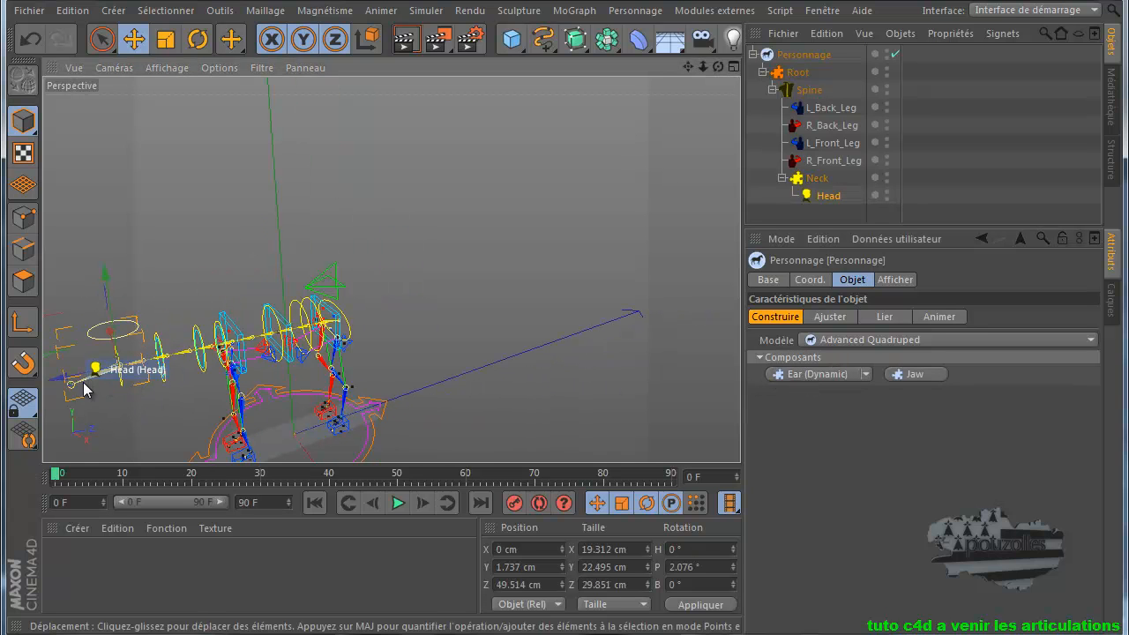
Try adding an Ear (Dynamic) component to the head, and undo it.
{"action": "left_click", "coordinate": [830, 374]}
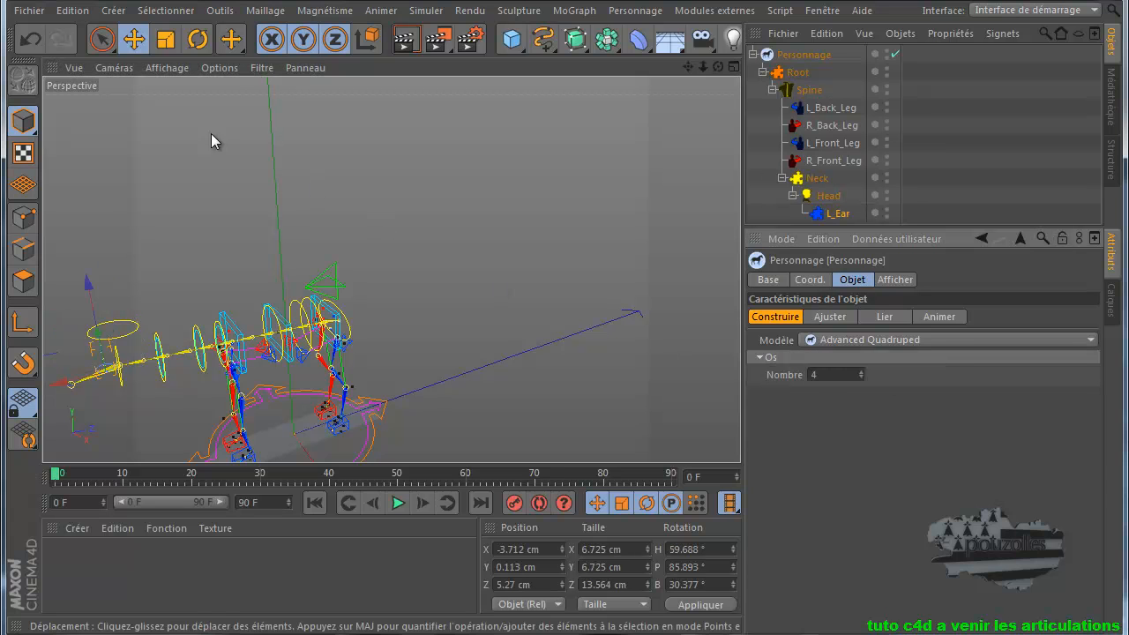
{"action": "left_click", "coordinate": [31, 40]}
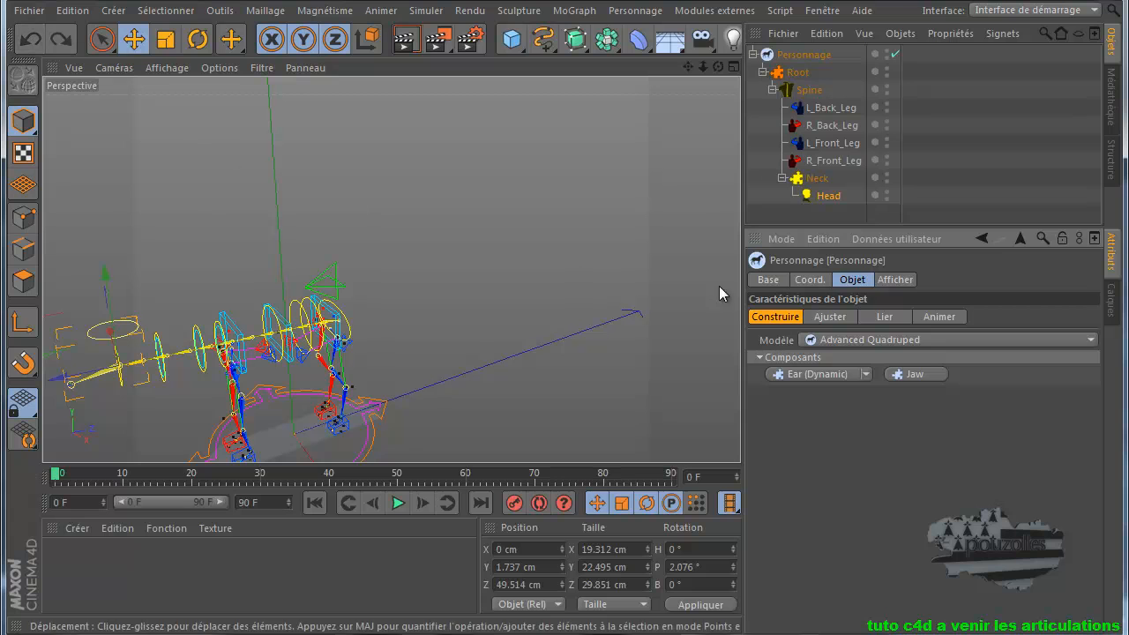
Add a Tail (Dynamic) component to the Spine and view the complete quadruped rig from the side.
{"action": "left_click", "coordinate": [810, 91]}
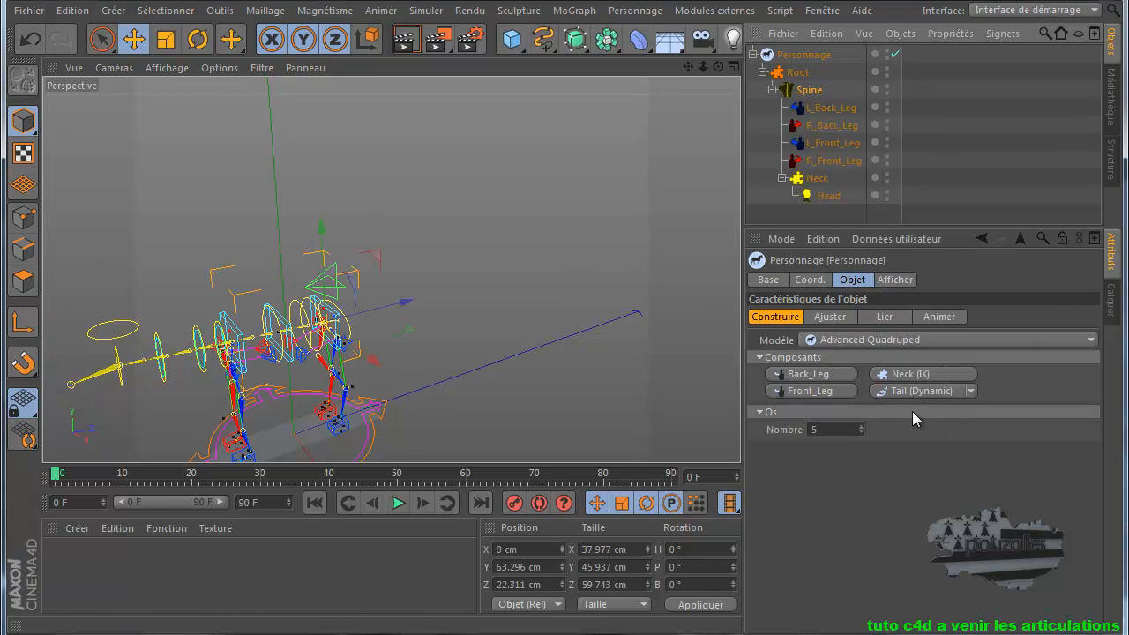
{"action": "left_click", "coordinate": [925, 390]}
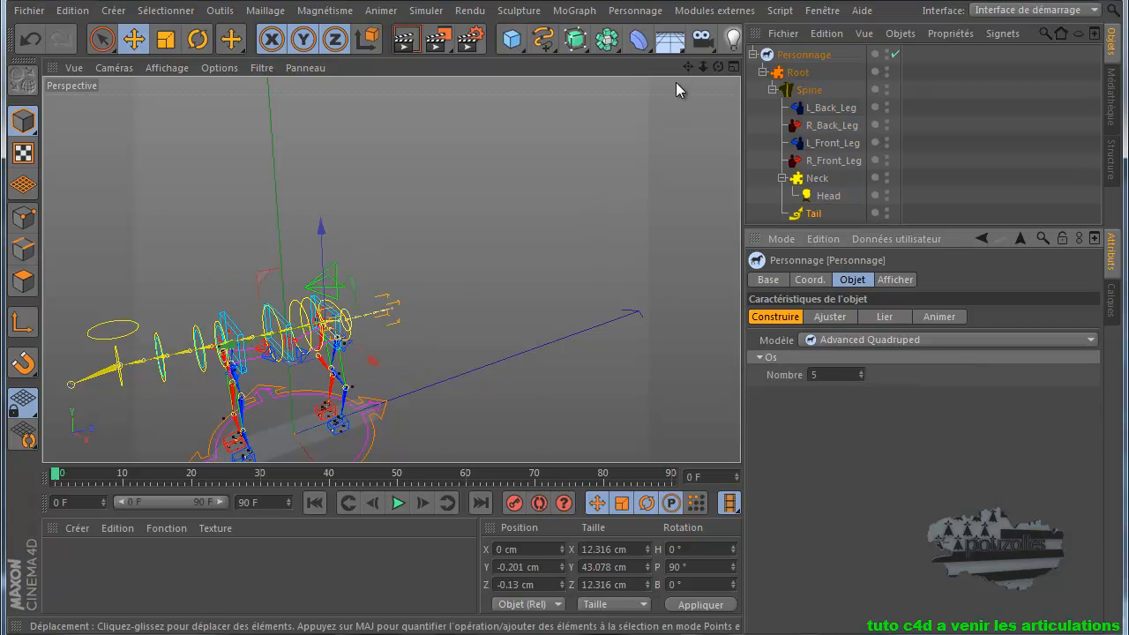
{"action": "left_click_drag", "start_coordinate": [686, 67], "coordinate": [570, 391]}
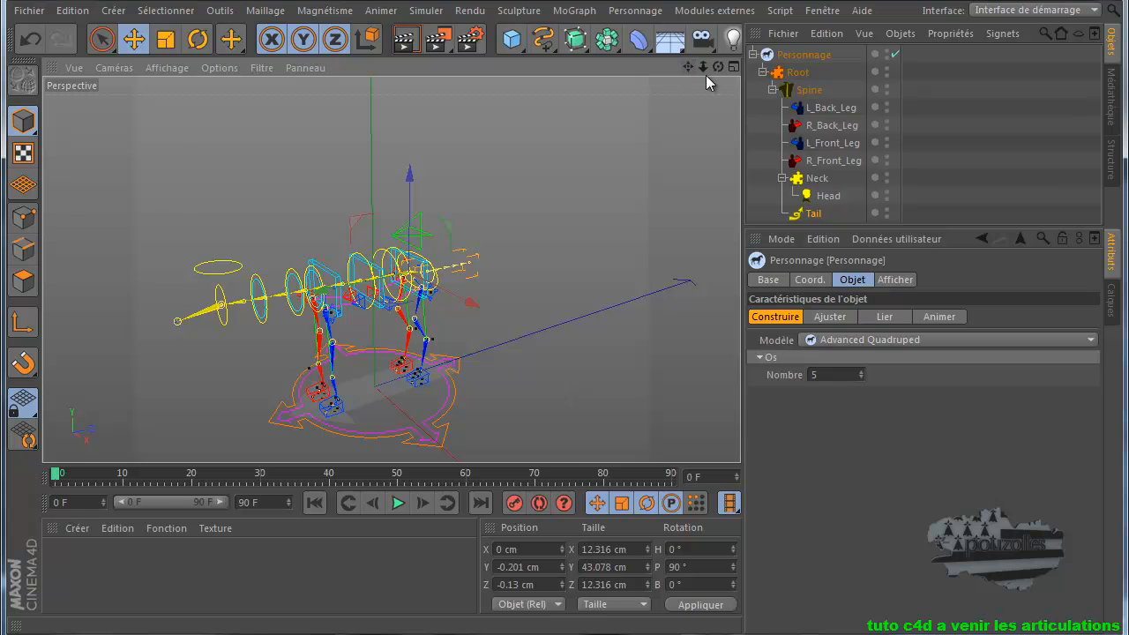
{"action": "left_click_drag", "start_coordinate": [715, 66], "coordinate": [564, 395]}
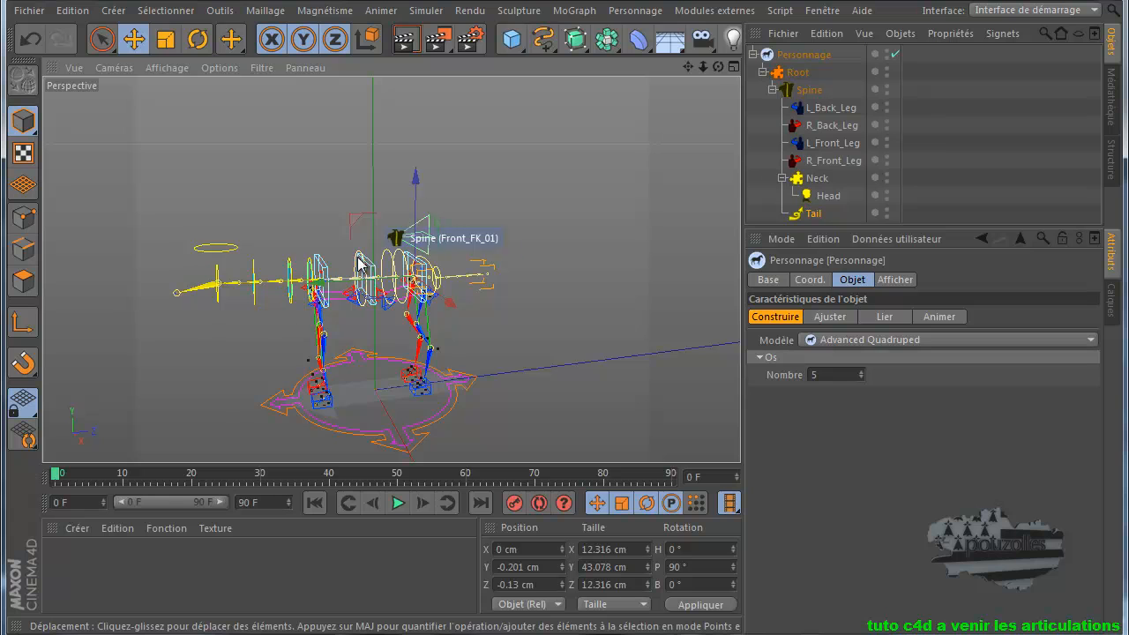
Try repositioning the left back leg's middle joint in Ajuster mode with symmetry on, and undo the moves.
{"action": "left_click", "coordinate": [832, 316]}
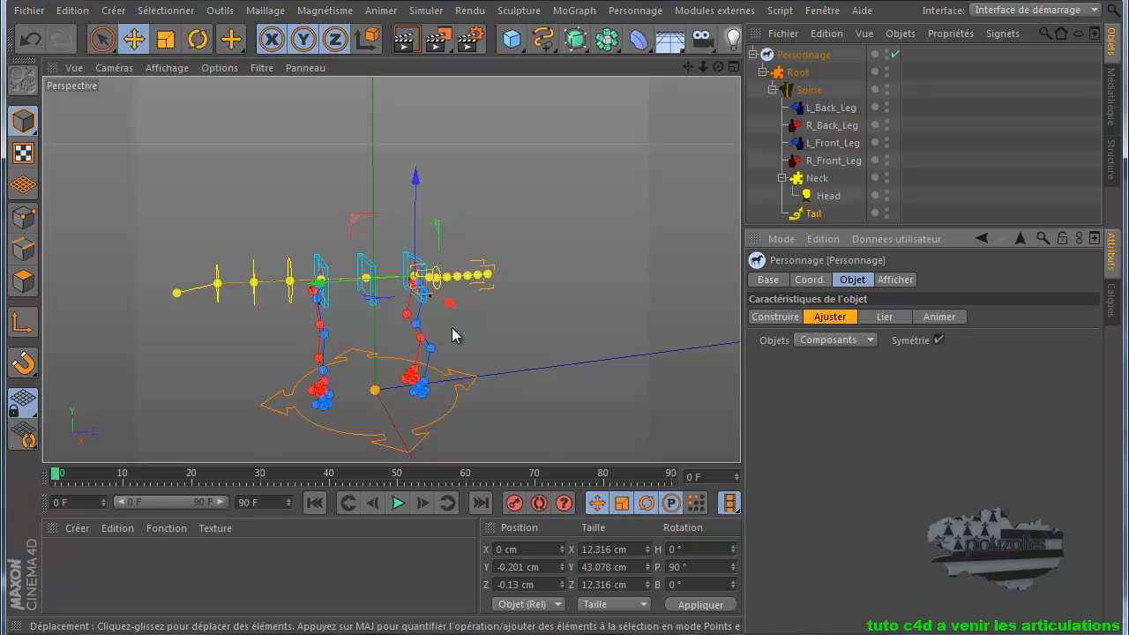
{"action": "scroll", "coordinate": [412, 328], "scroll_direction": "up", "scroll_amount": 3}
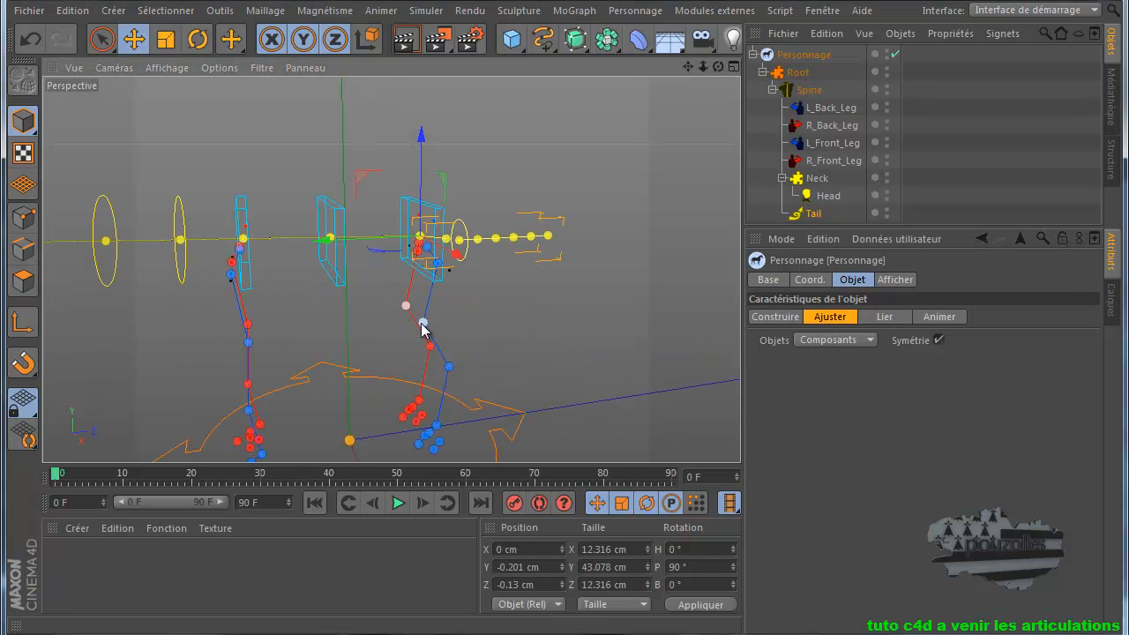
{"action": "left_click", "coordinate": [428, 330]}
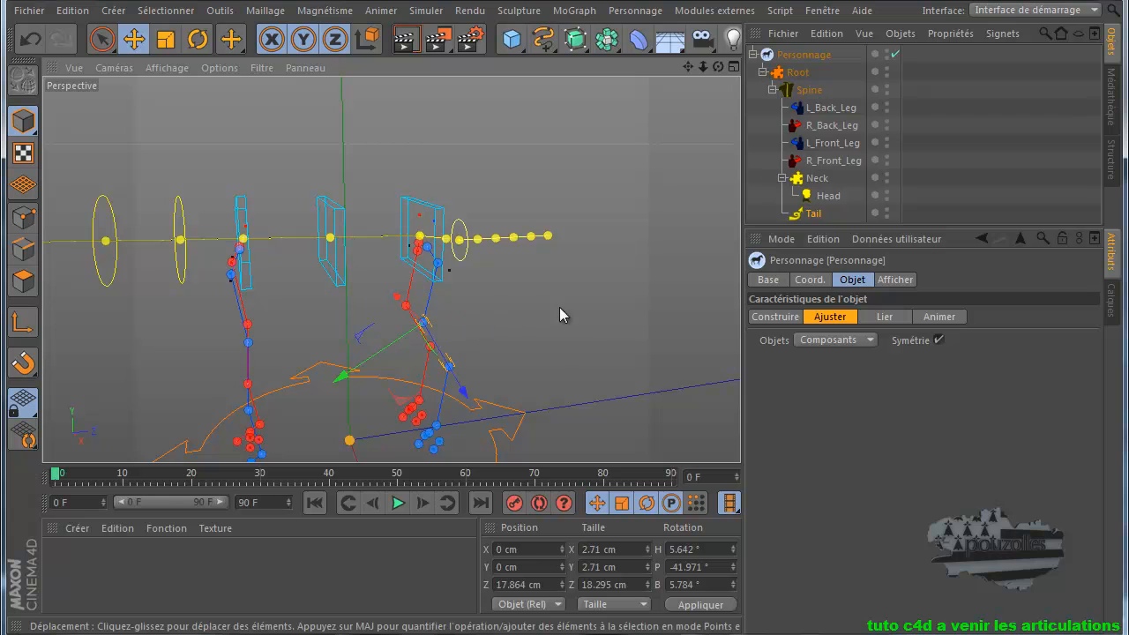
{"action": "mouse_move", "coordinate": [341, 381]}
{"action": "left_mouse_down"}
{"action": "mouse_move", "coordinate": [353, 368]}
{"action": "mouse_move", "coordinate": [331, 393]}
{"action": "mouse_move", "coordinate": [351, 371]}
{"action": "left_mouse_up"}
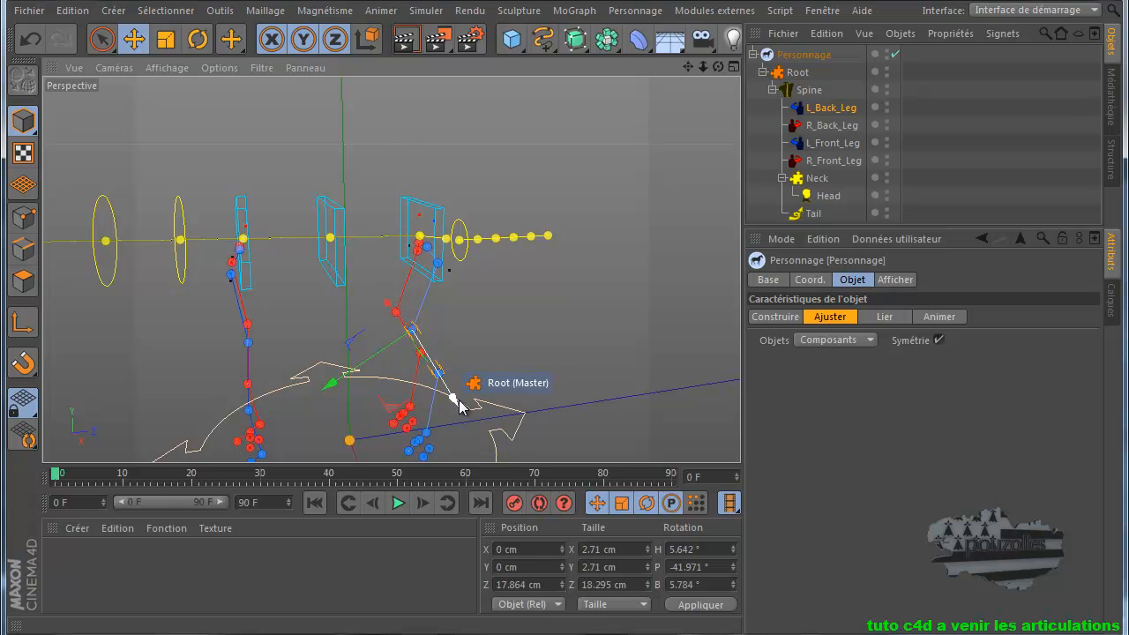
{"action": "left_click_drag", "start_coordinate": [454, 402], "coordinate": [448, 408]}
{"action": "left_click", "coordinate": [32, 39]}
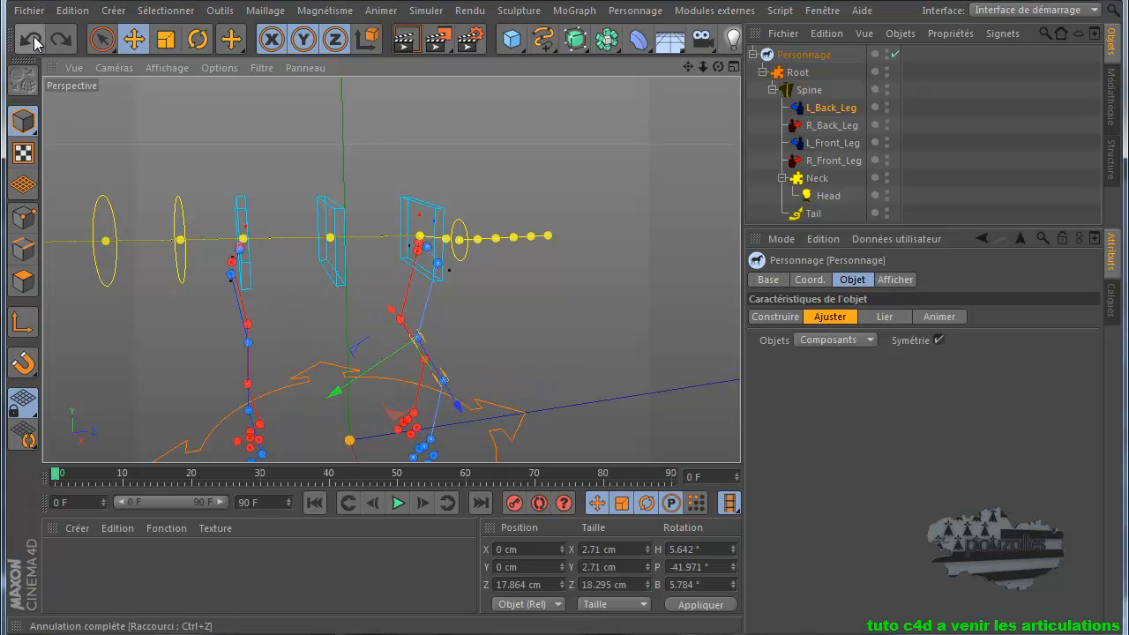
{"action": "left_click", "coordinate": [32, 39]}
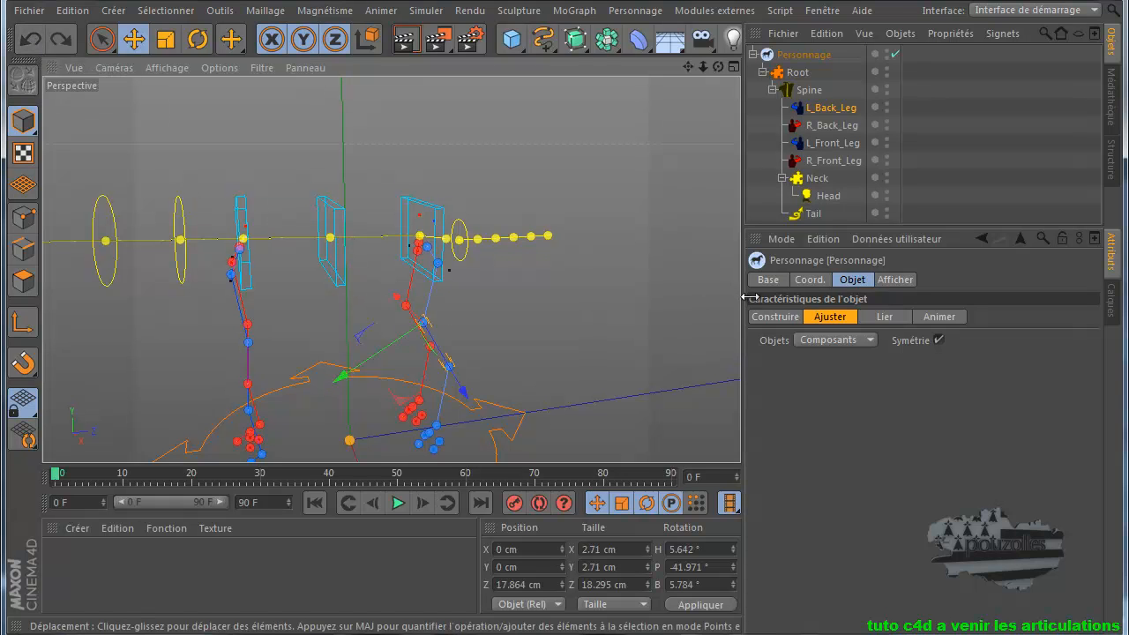
Create a walk for the quadruped in Animer mode and play the animation.
{"action": "left_click", "coordinate": [885, 316]}
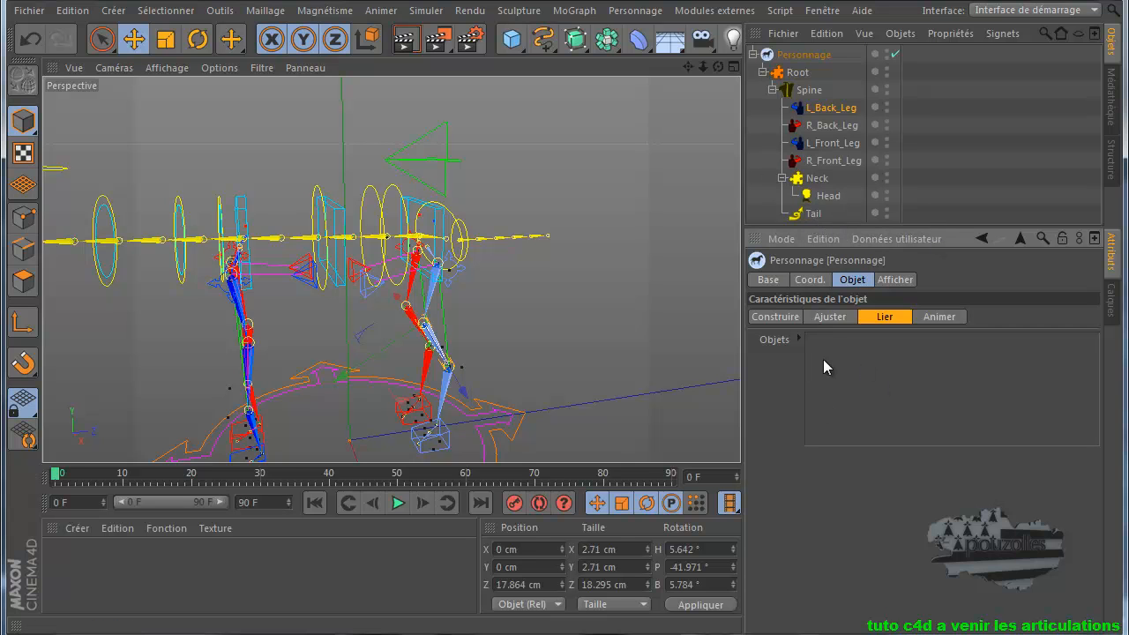
{"action": "left_click", "coordinate": [940, 318]}
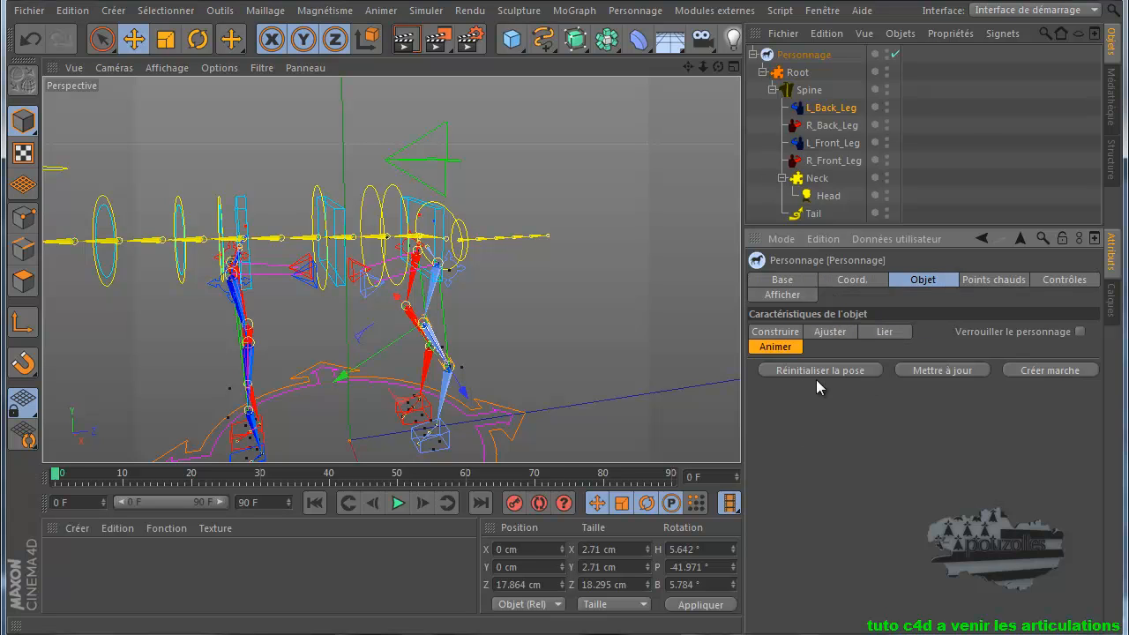
{"action": "left_click", "coordinate": [1054, 371]}
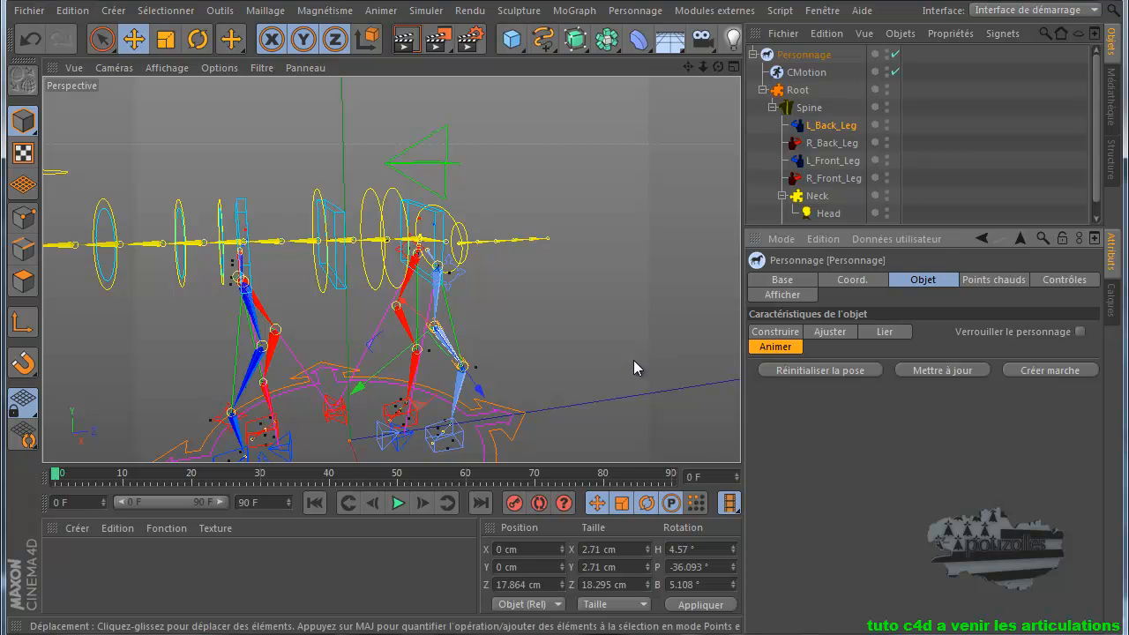
{"action": "left_click", "coordinate": [397, 503]}
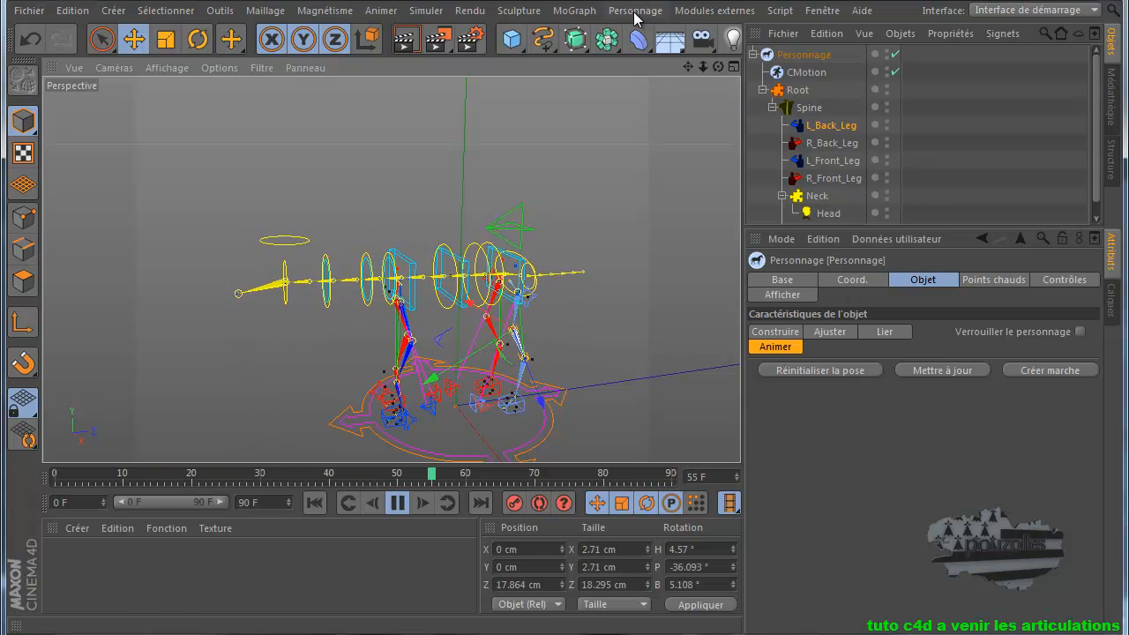
{"action": "left_click", "coordinate": [803, 54]}
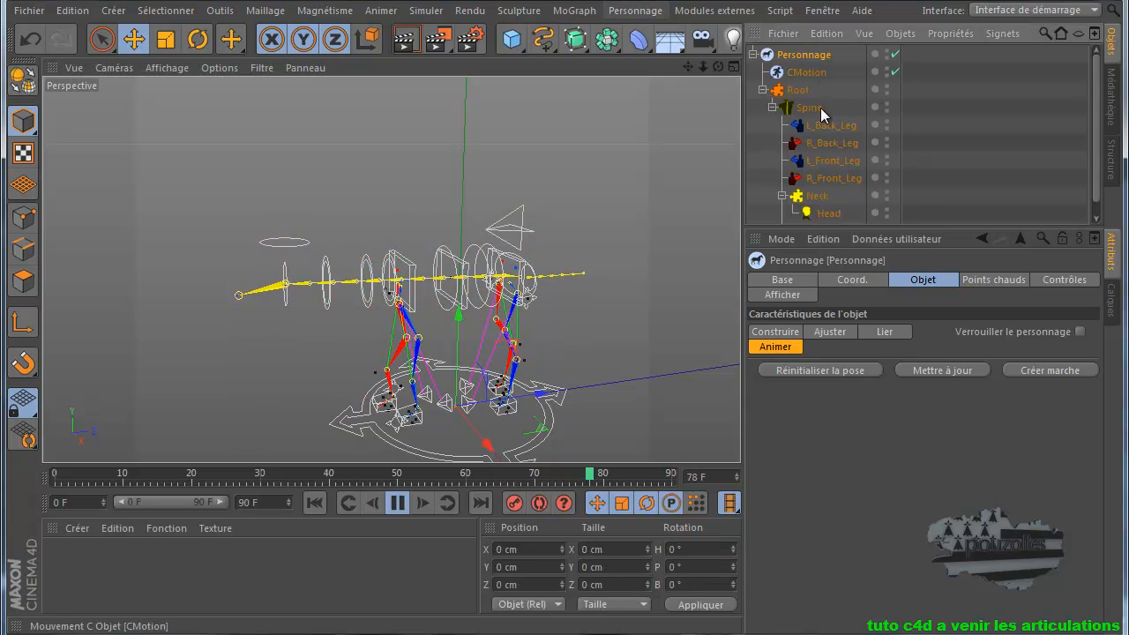
Review the available character models in Construire mode, and return the quadruped to Animer mode.
{"action": "left_click", "coordinate": [776, 332]}
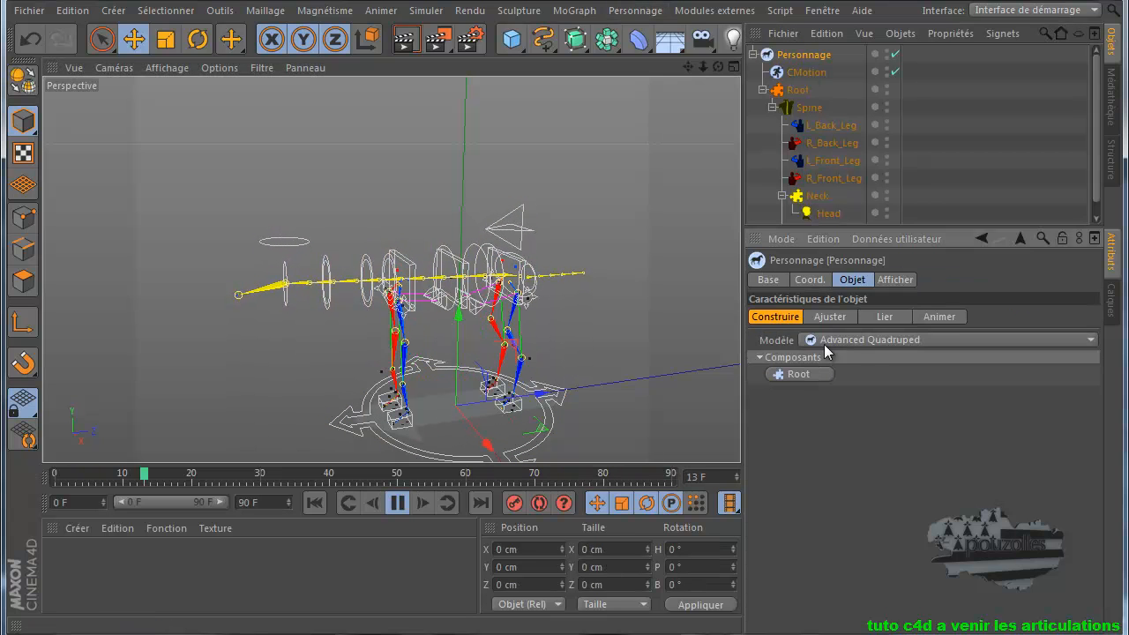
{"action": "left_click", "coordinate": [871, 341]}
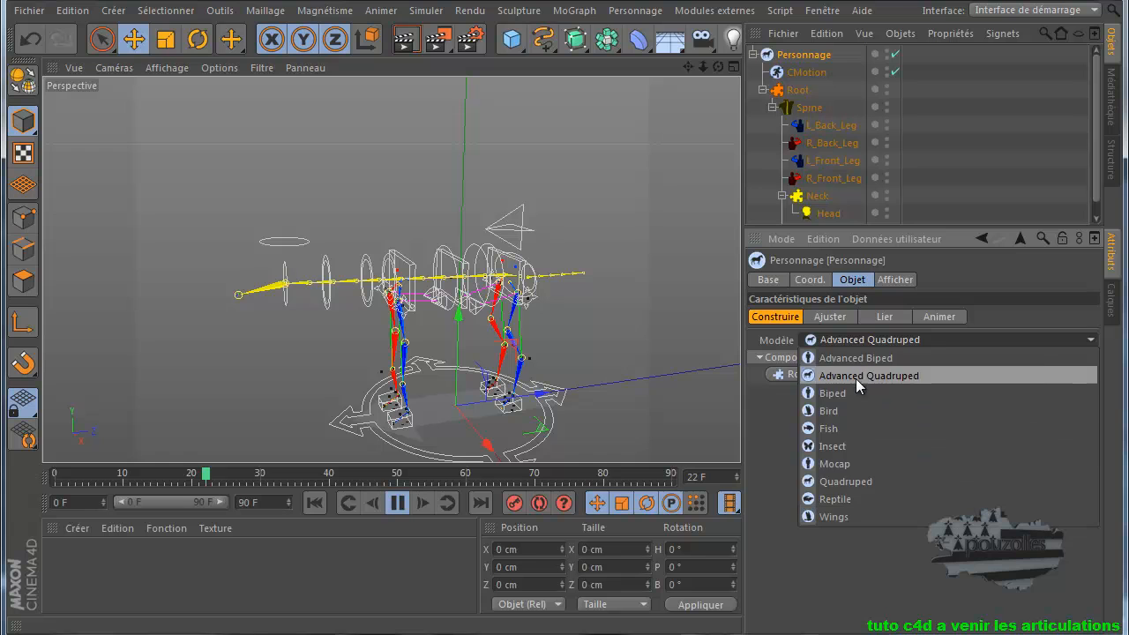
{"action": "left_click", "coordinate": [936, 315]}
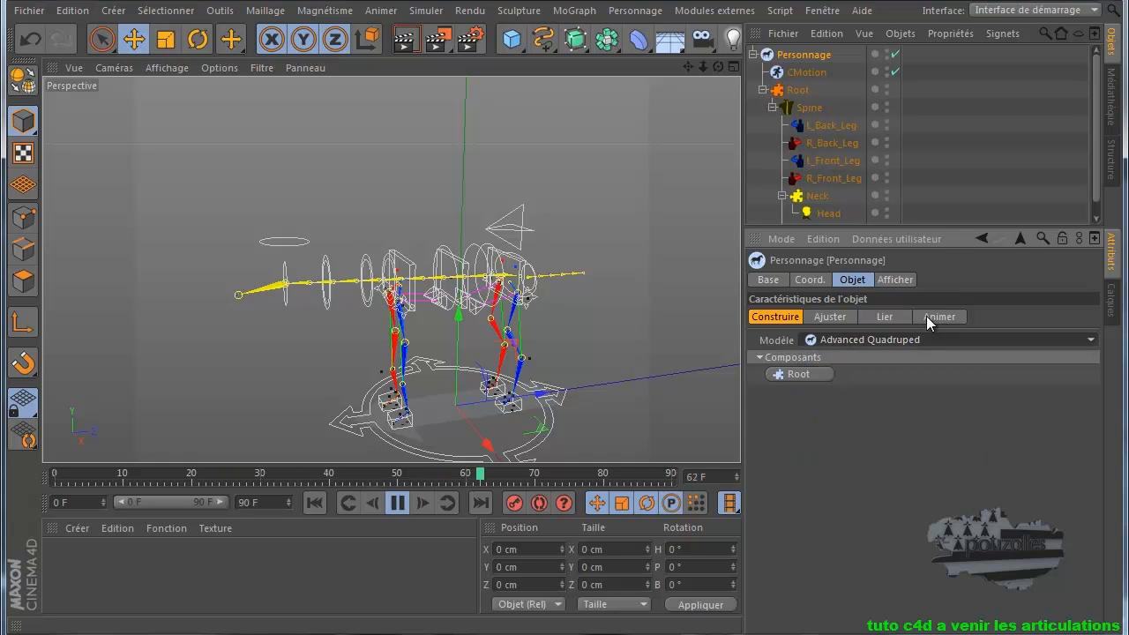
{"action": "left_click", "coordinate": [928, 317]}
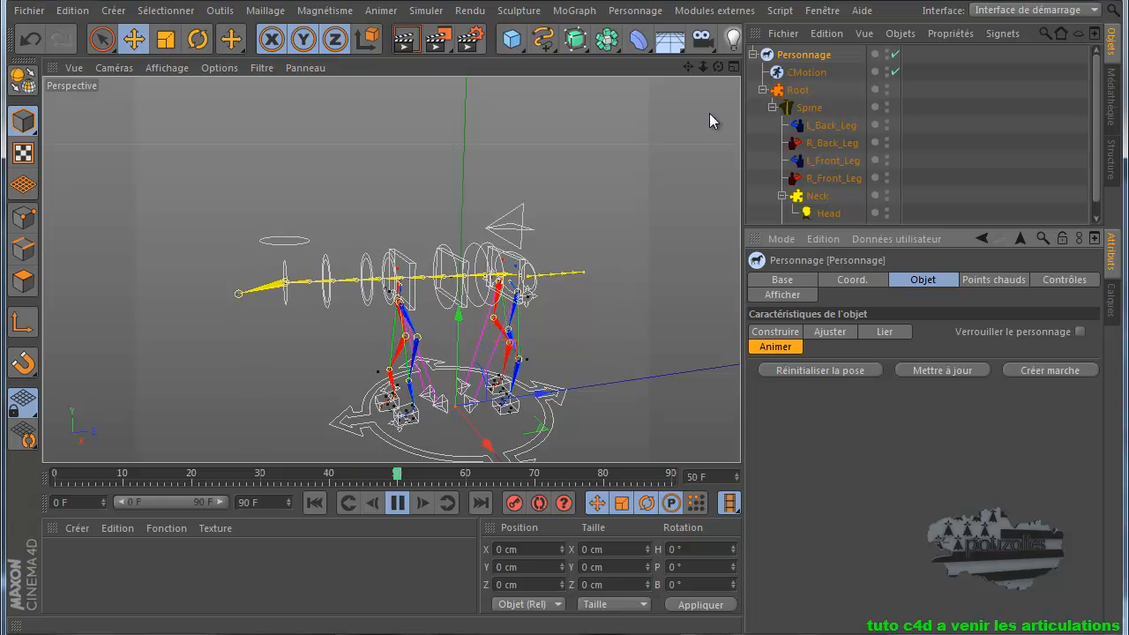
Stop the walk playback, return to frame 0 and delete the quadruped Personnage object.
{"action": "left_click_drag", "start_coordinate": [718, 66], "coordinate": [550, 385]}
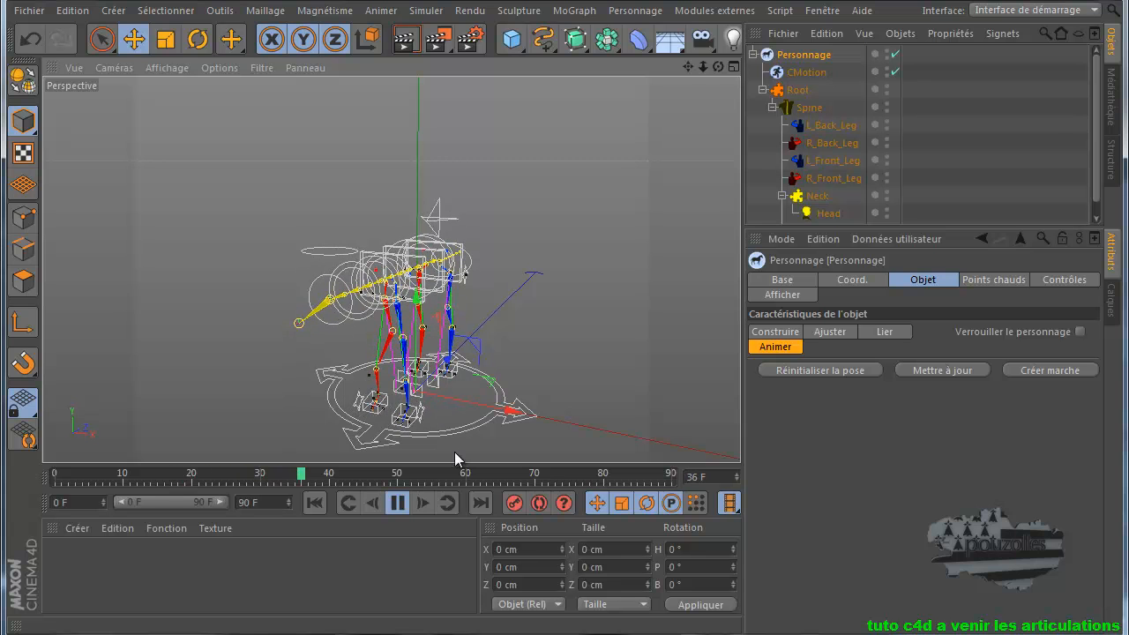
{"action": "left_click", "coordinate": [397, 503]}
{"action": "left_click", "coordinate": [315, 503]}
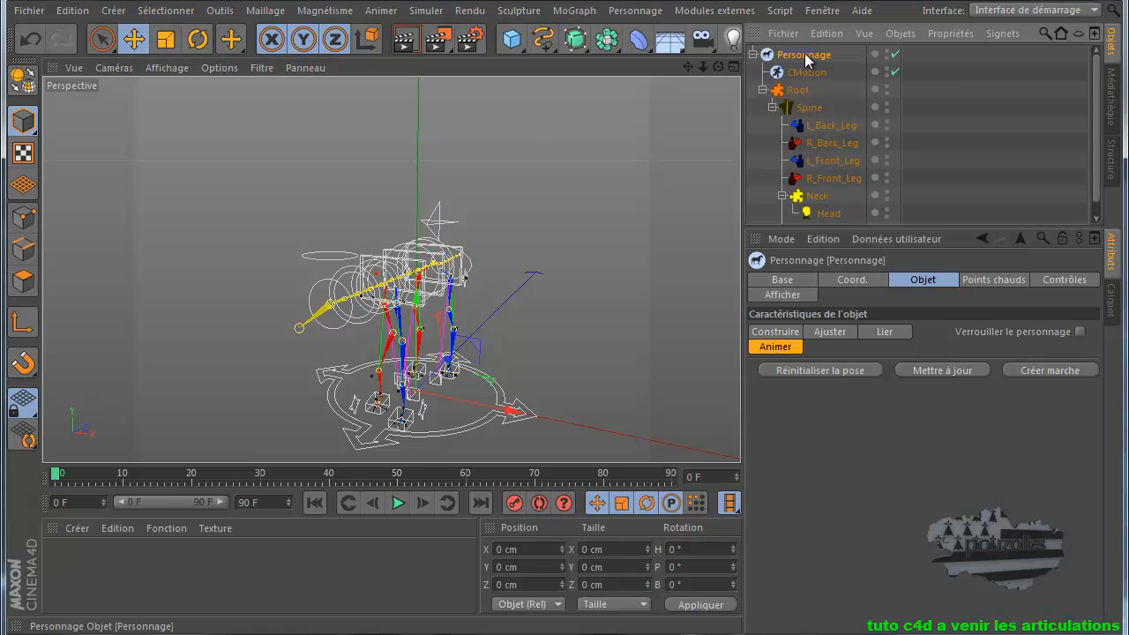
{"action": "key", "text": "Delete"}
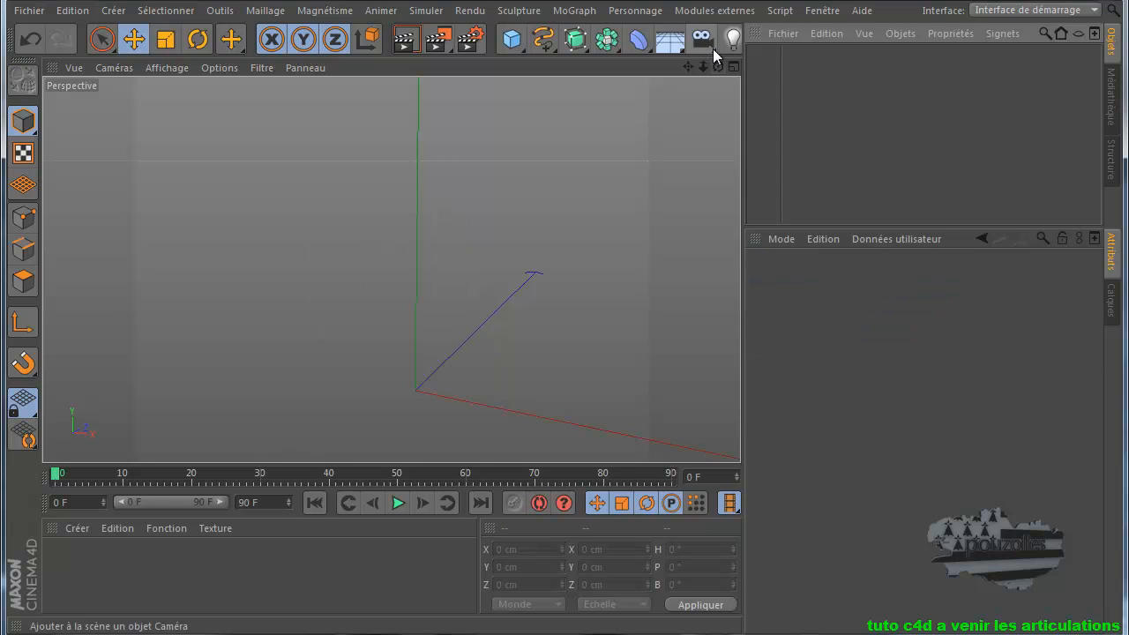
Create a new Personnage object and set its model to Bird.
{"action": "left_click", "coordinate": [635, 10]}
{"action": "left_click", "coordinate": [653, 112]}
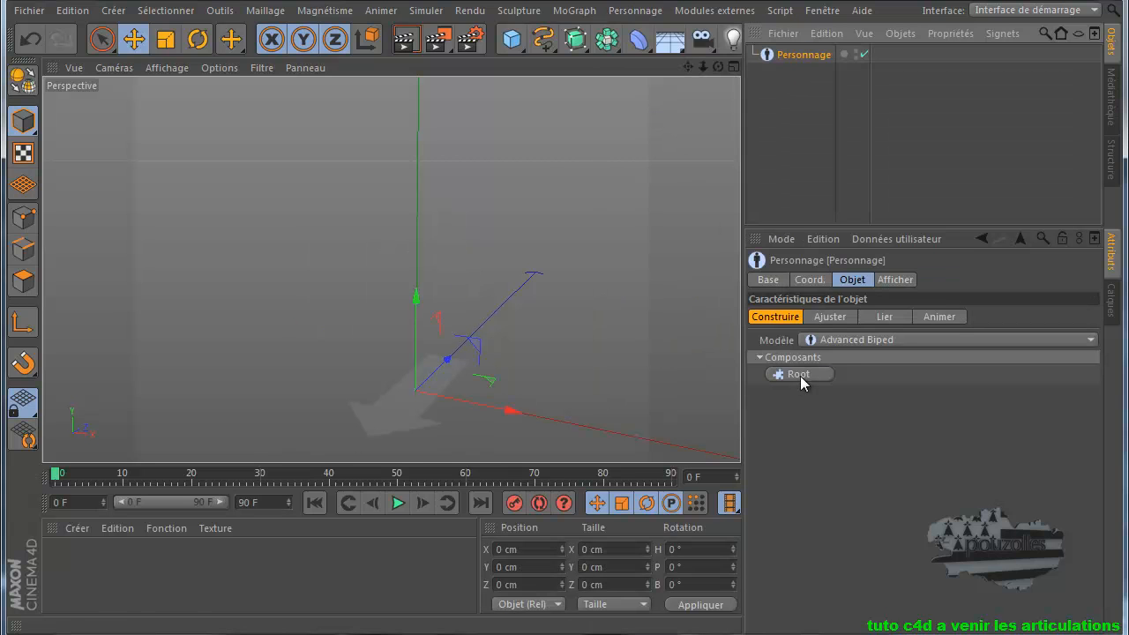
{"action": "left_click", "coordinate": [856, 341]}
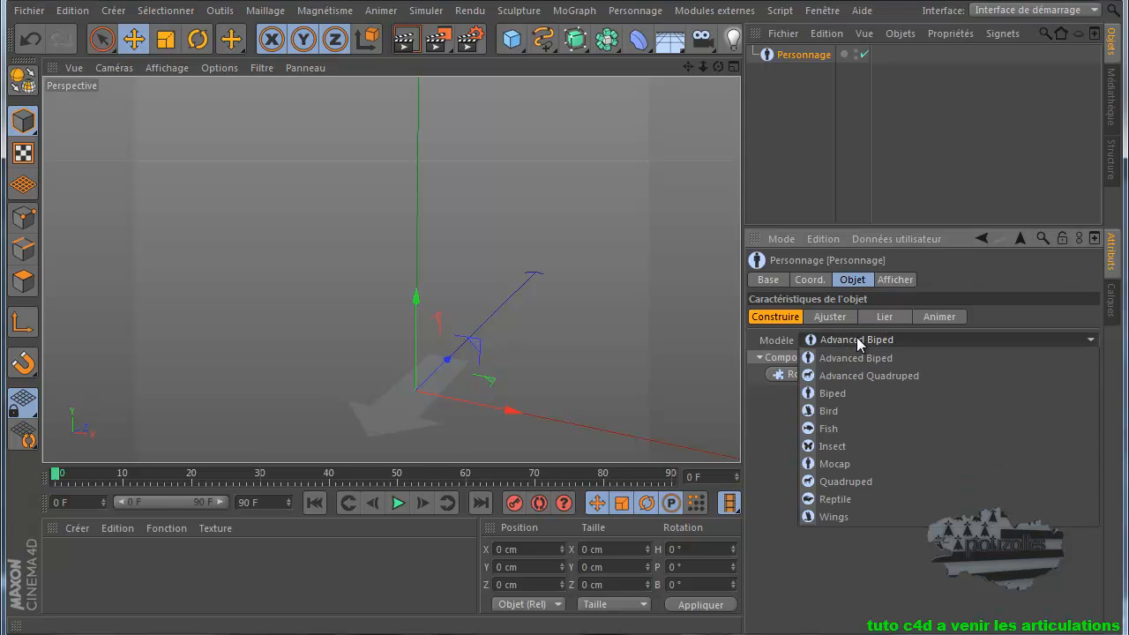
{"action": "left_click", "coordinate": [843, 411]}
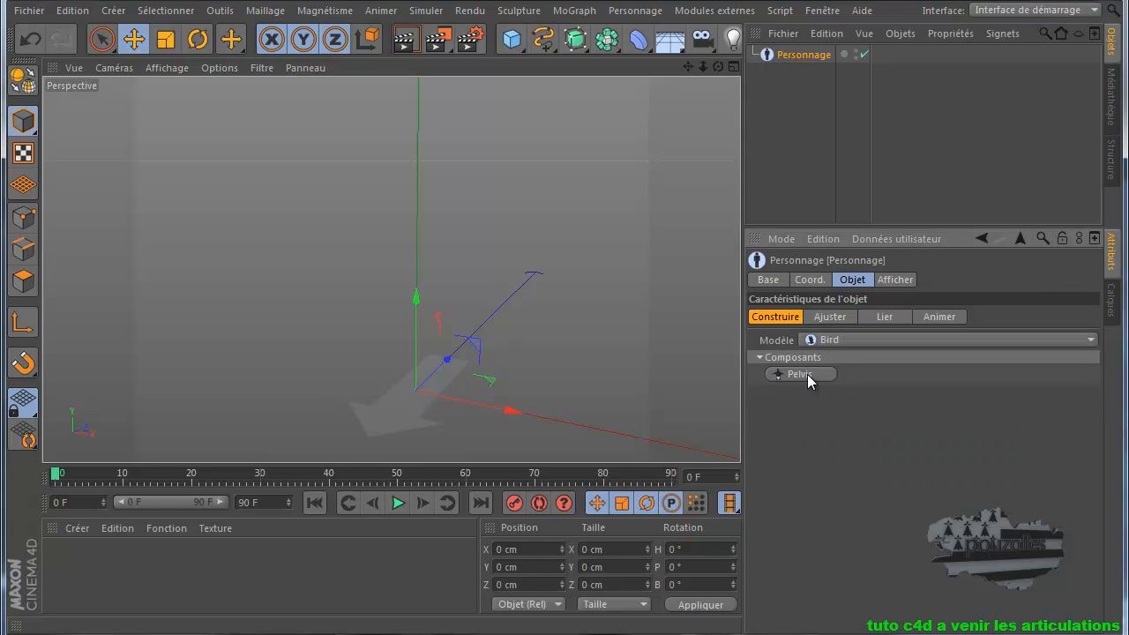
Build the bird's lower body from the Pelvis, Spine and a pair of Leg (Foot) components.
{"action": "left_click", "coordinate": [808, 375]}
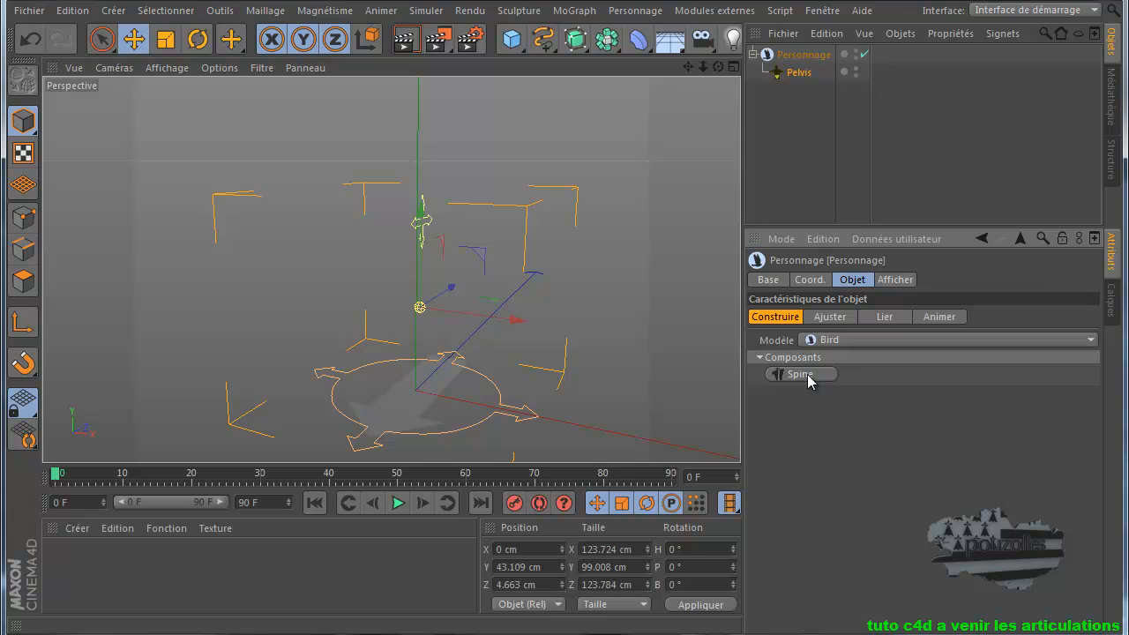
{"action": "left_click", "coordinate": [807, 374]}
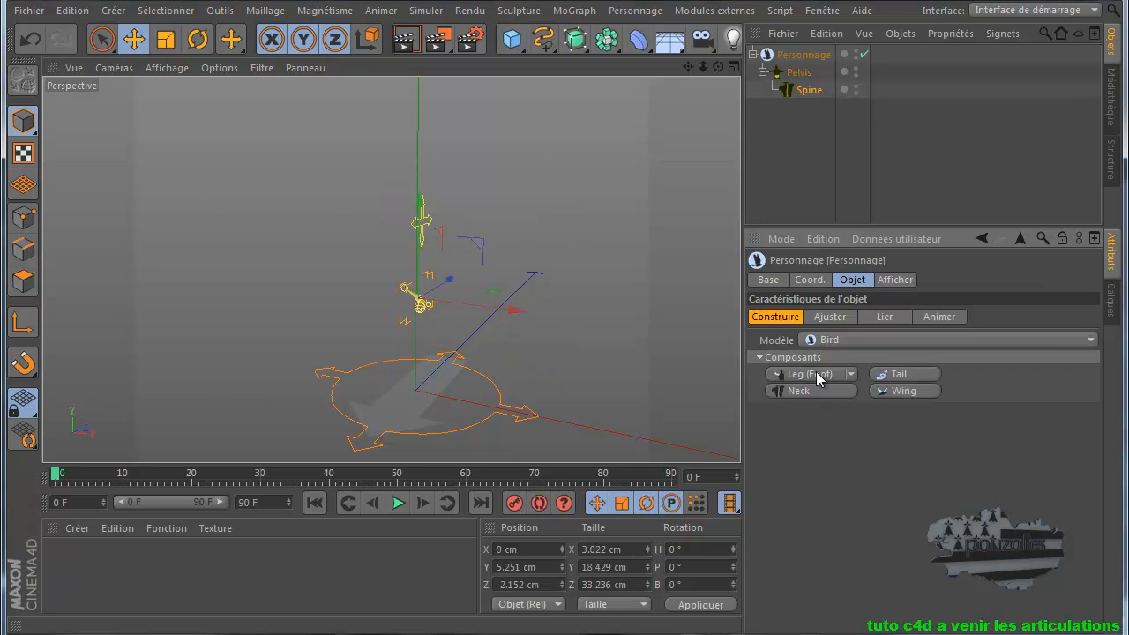
{"action": "left_click", "coordinate": [813, 375]}
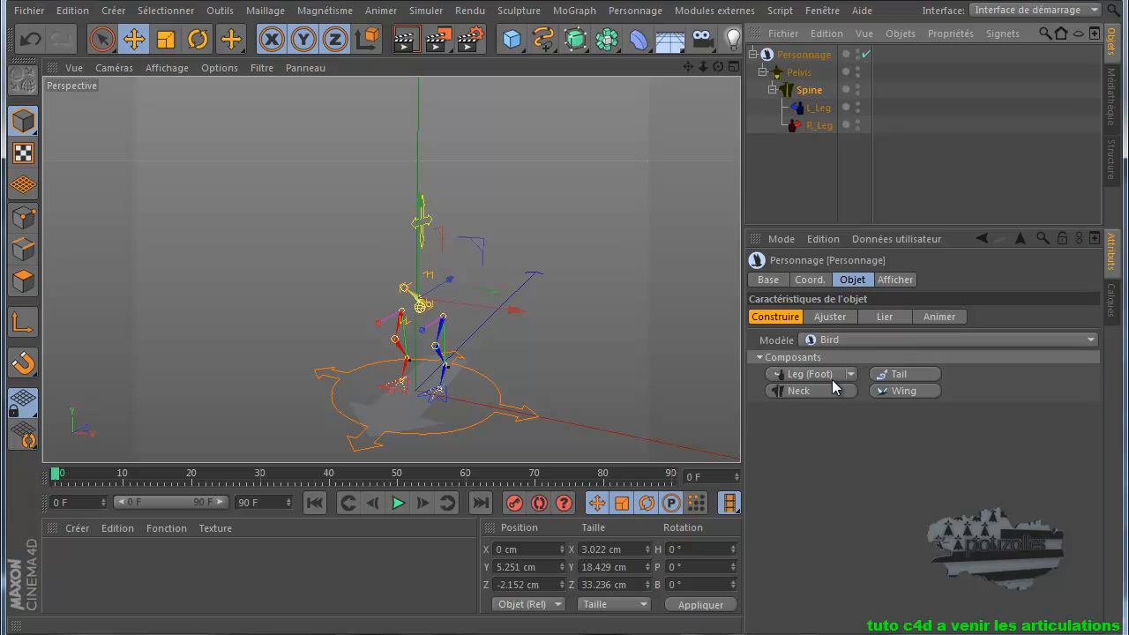
Add a pair of Wing components and a Tail to the Spine, and view the bird from the side.
{"action": "left_click", "coordinate": [900, 390]}
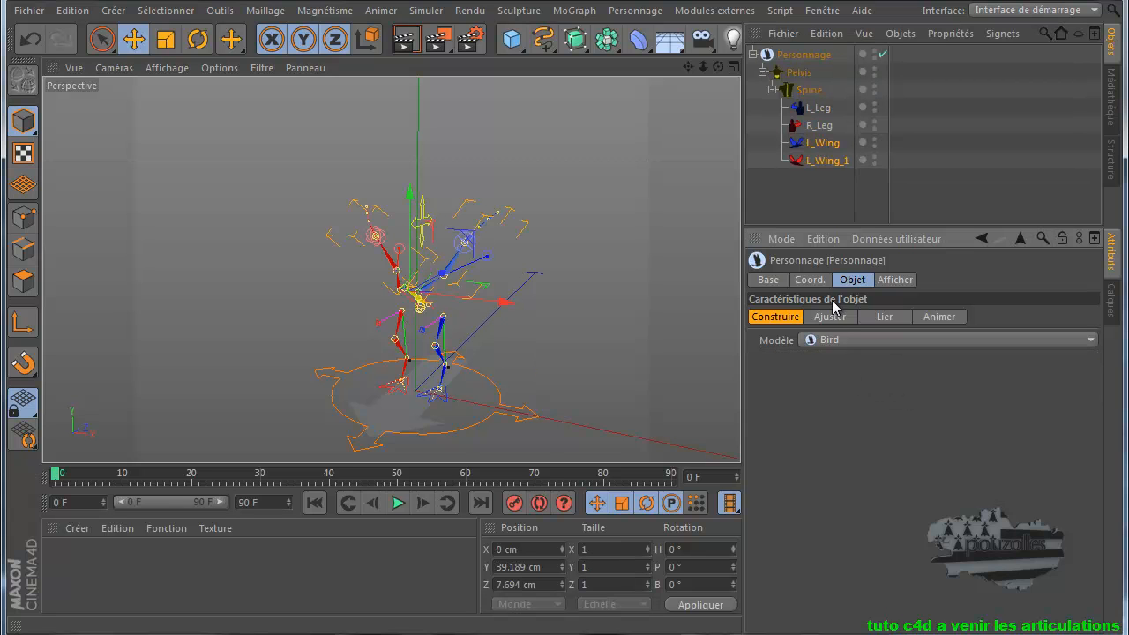
{"action": "left_click", "coordinate": [808, 90]}
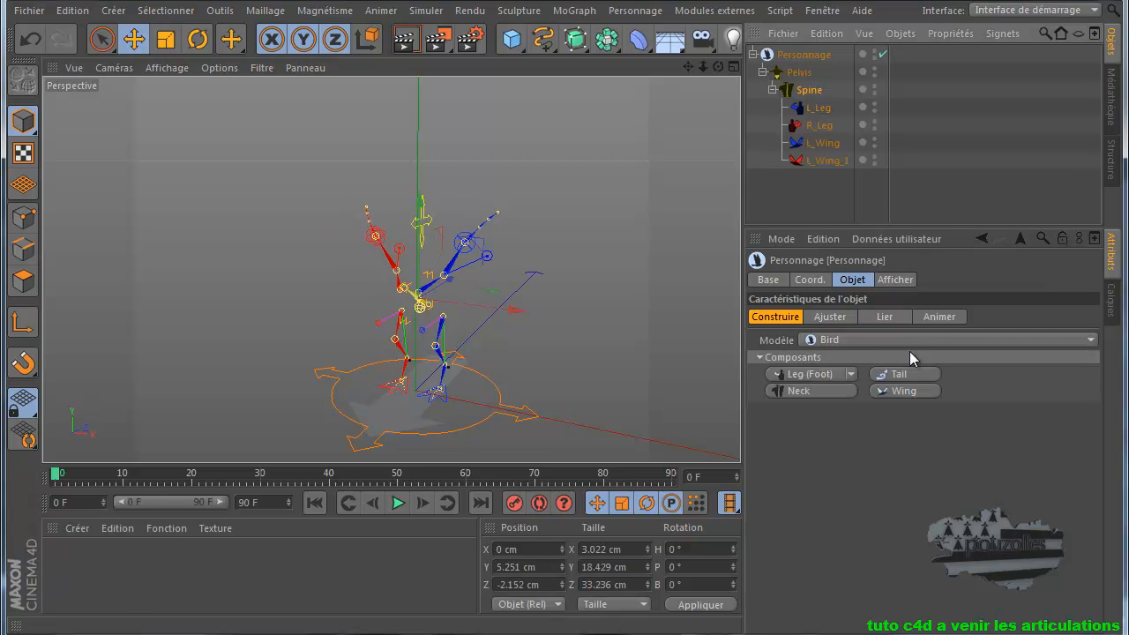
{"action": "left_click", "coordinate": [901, 375]}
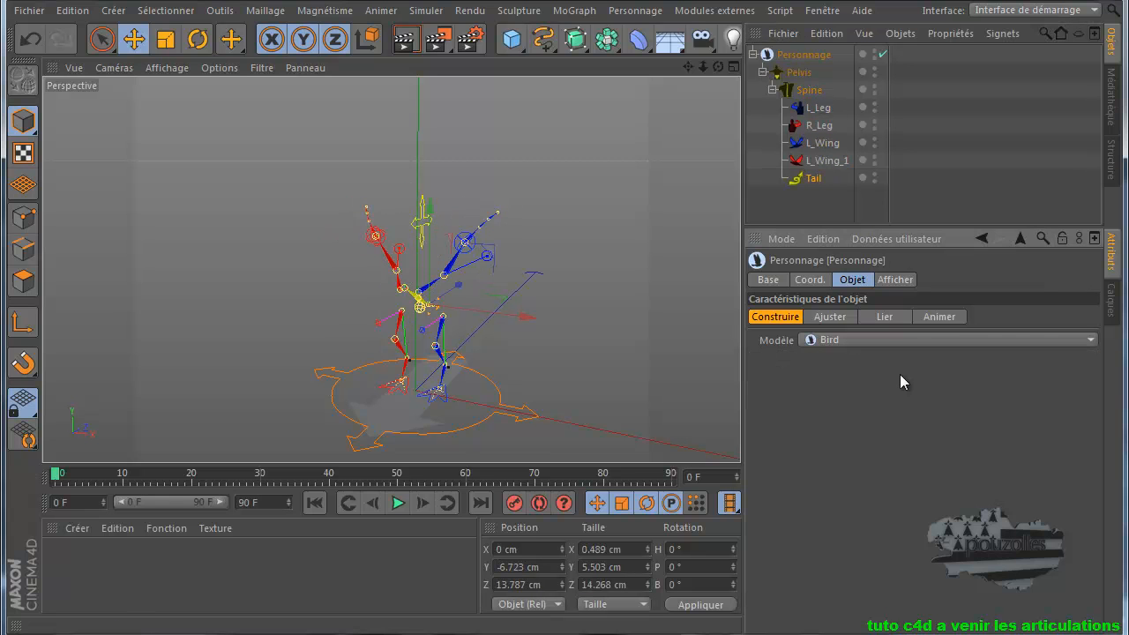
{"action": "left_click_drag", "start_coordinate": [719, 67], "coordinate": [569, 393]}
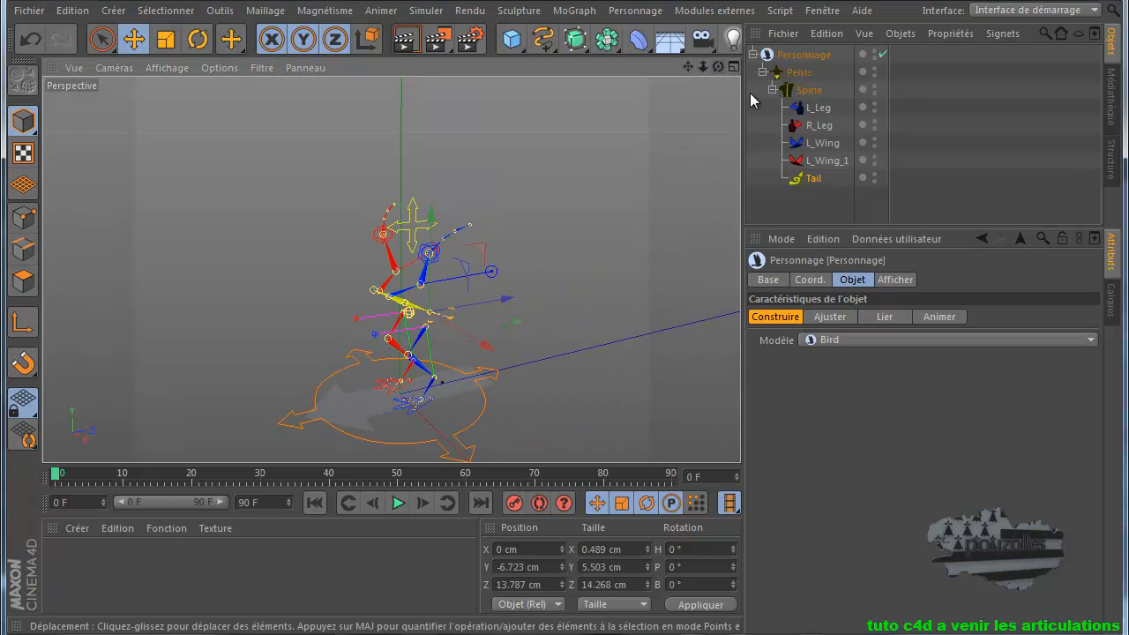
Try adding a second pair of Leg (Foot) components to the Spine, and undo it.
{"action": "left_click", "coordinate": [811, 92]}
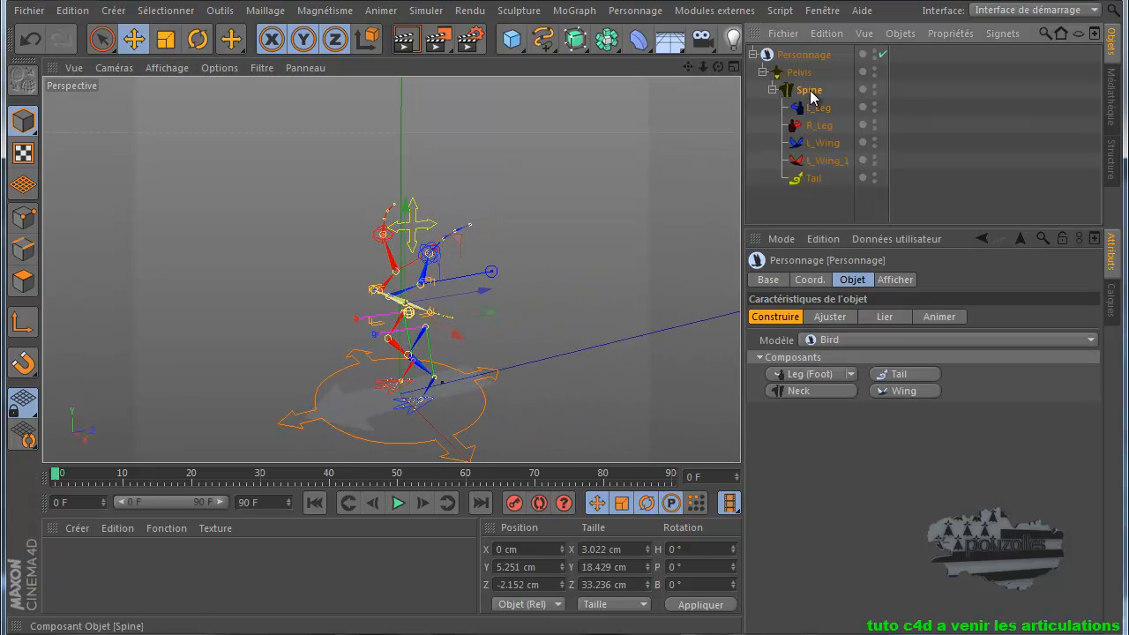
{"action": "left_click", "coordinate": [830, 373]}
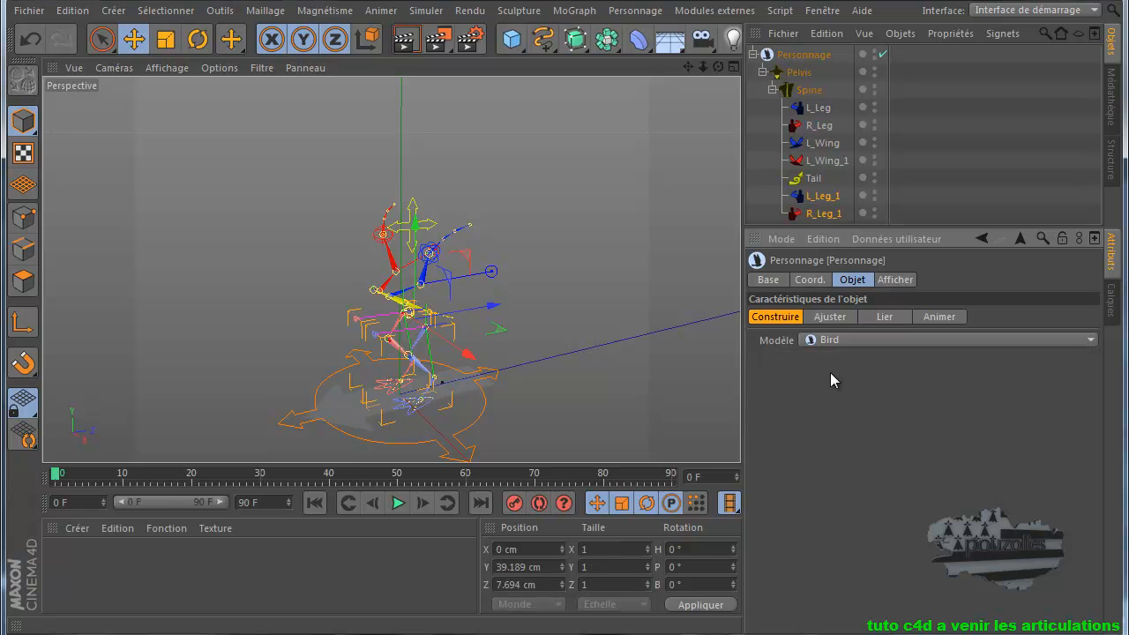
{"action": "left_click", "coordinate": [33, 39]}
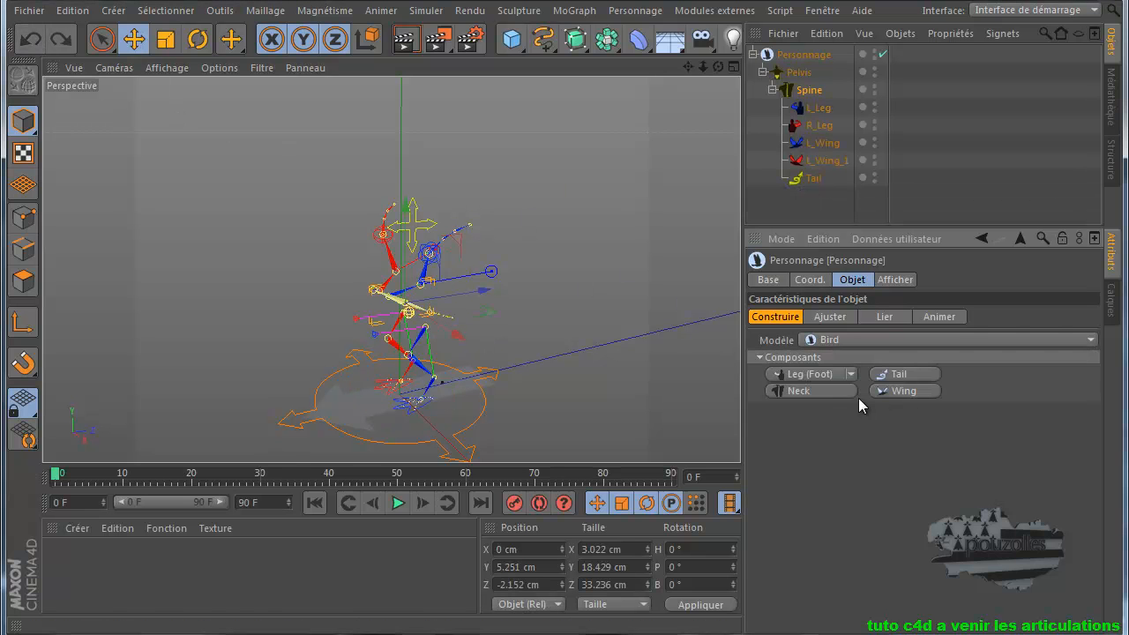
Add a Neck component to the Spine and a Head on top of it.
{"action": "left_click", "coordinate": [835, 392]}
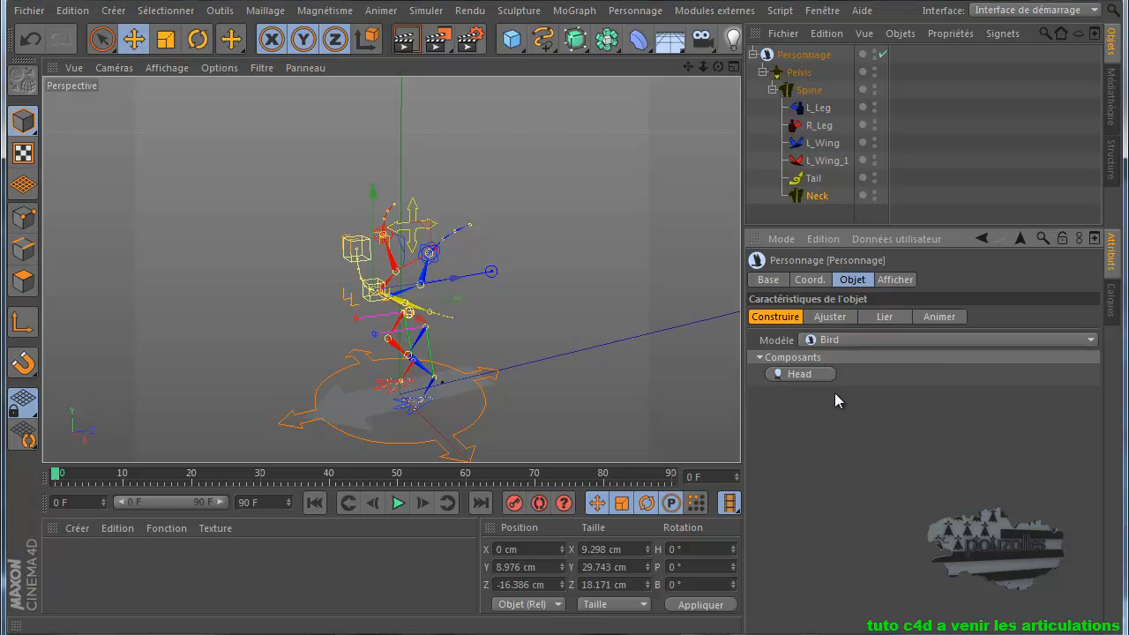
{"action": "left_click", "coordinate": [792, 374]}
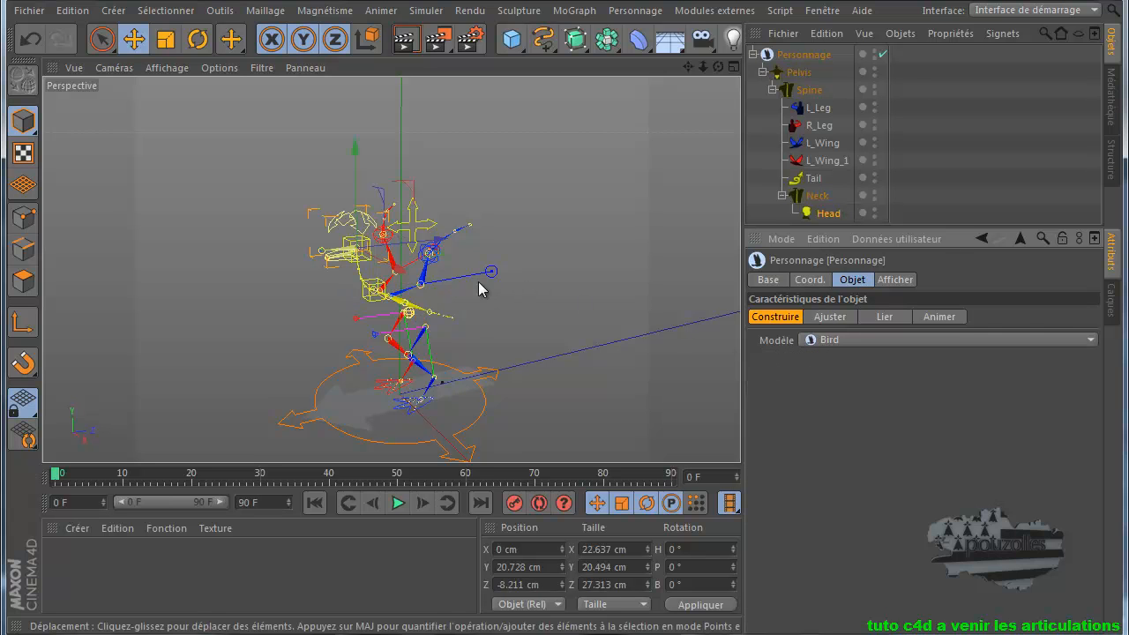
{"action": "scroll", "coordinate": [408, 287], "scroll_direction": "up", "scroll_amount": 3}
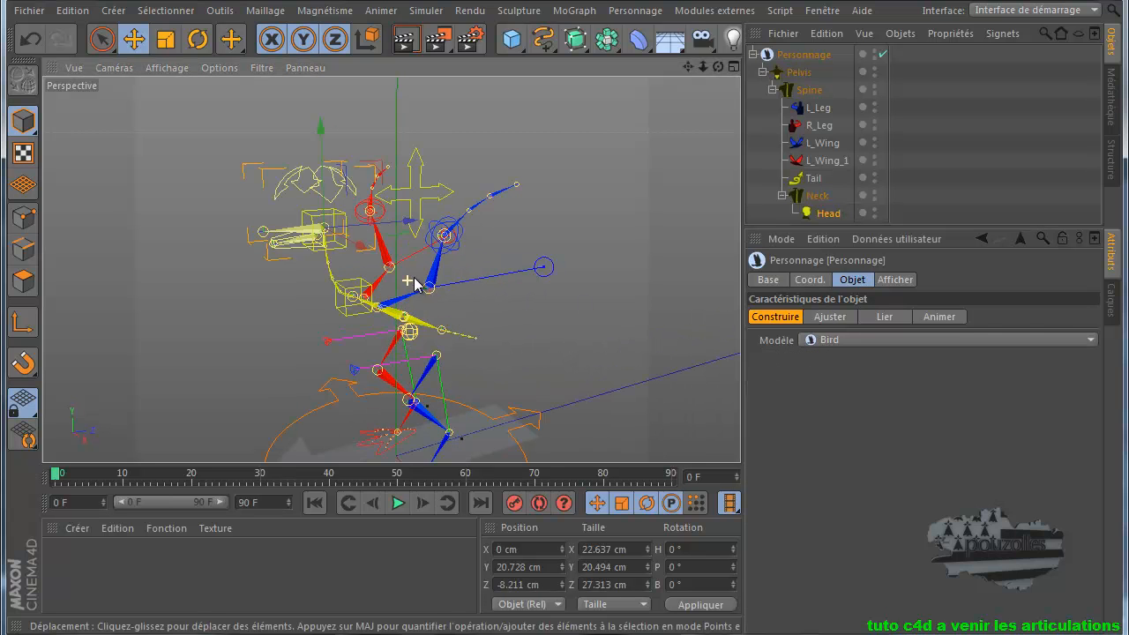
{"action": "left_click", "coordinate": [588, 218]}
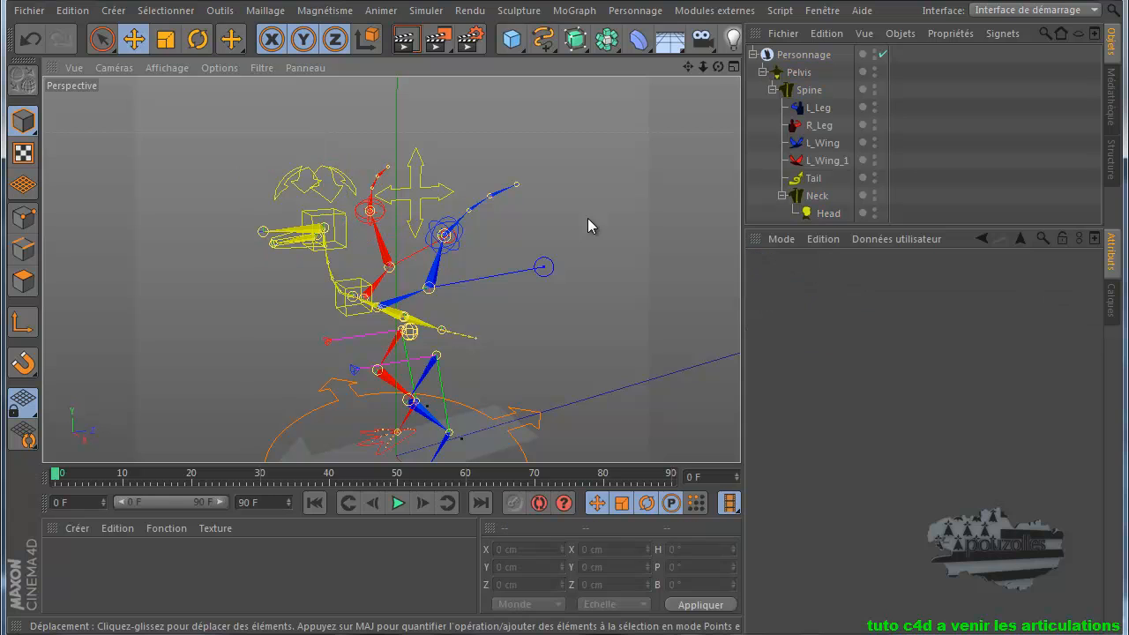
Put the bird in Animer mode and rotate its head controller about 11.5° in bank.
{"action": "left_click", "coordinate": [790, 55]}
{"action": "left_click", "coordinate": [940, 317]}
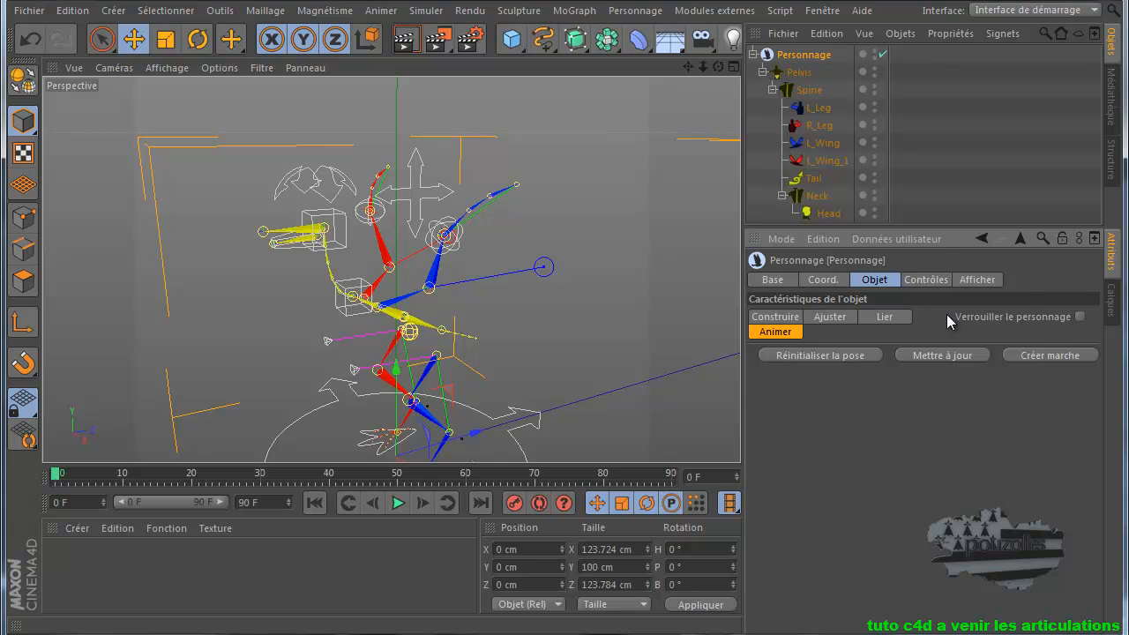
{"action": "left_click", "coordinate": [336, 187]}
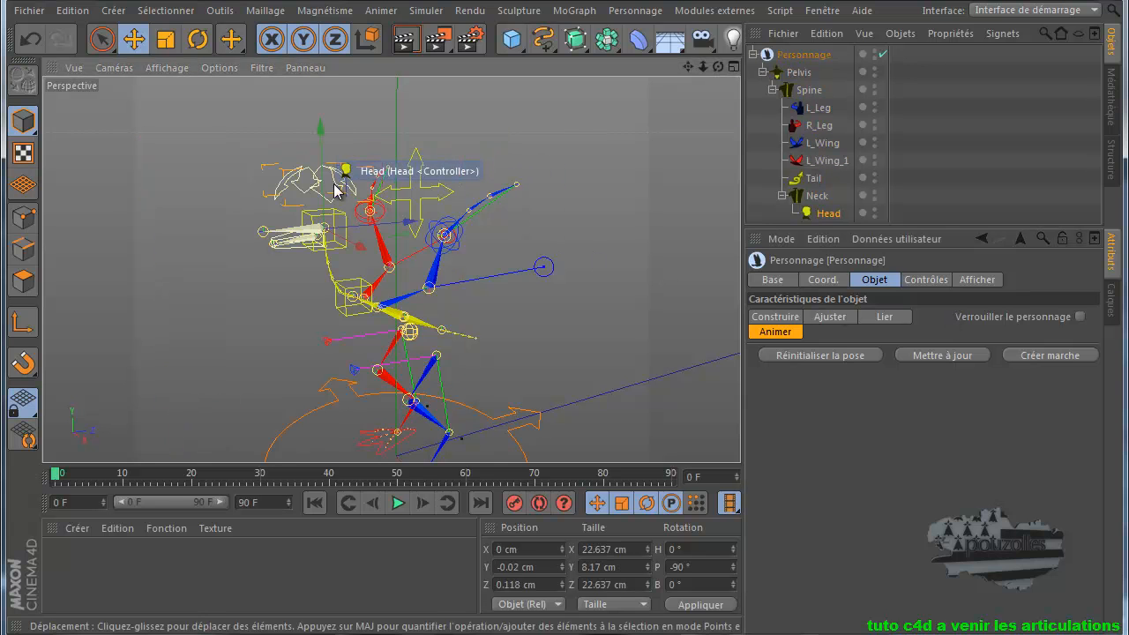
{"action": "left_click", "coordinate": [196, 39]}
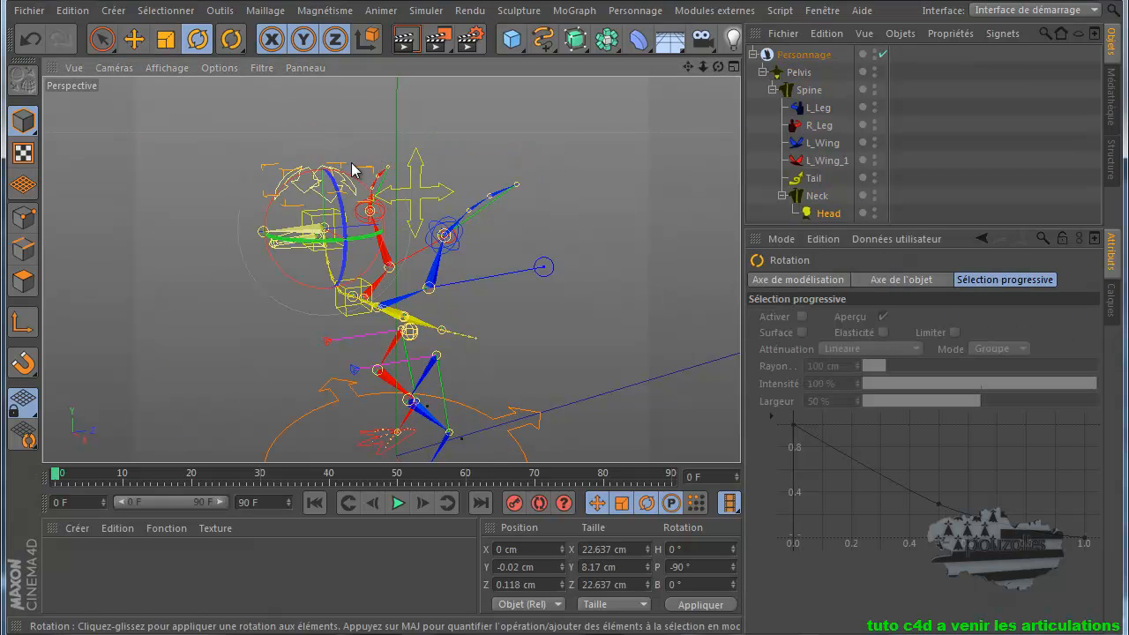
{"action": "left_click_drag", "start_coordinate": [348, 187], "coordinate": [343, 241]}
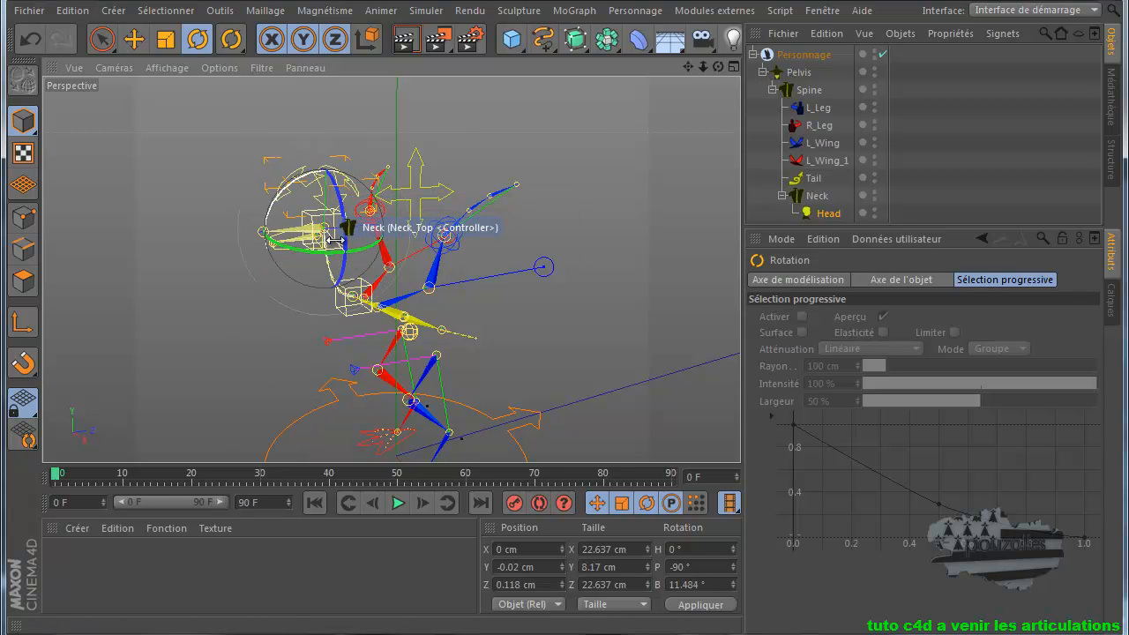
Try a further rotation of the head controller close up, and undo it.
{"action": "scroll", "coordinate": [335, 238], "scroll_direction": "up", "scroll_amount": 3}
{"action": "left_click_drag", "start_coordinate": [264, 202], "coordinate": [251, 234]}
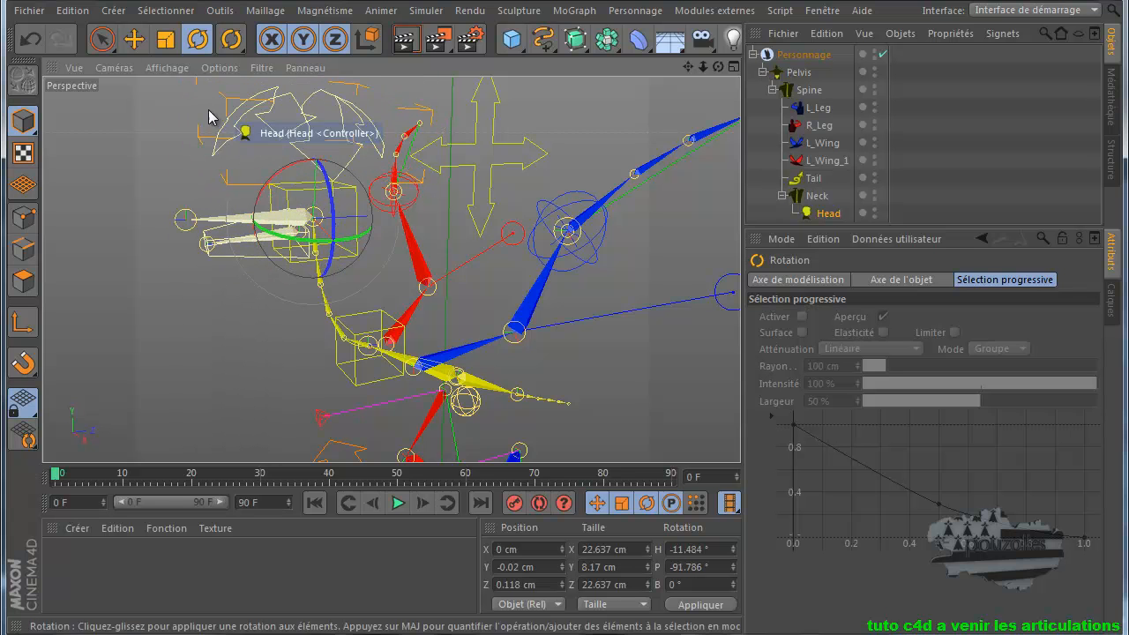
{"action": "left_click", "coordinate": [30, 39]}
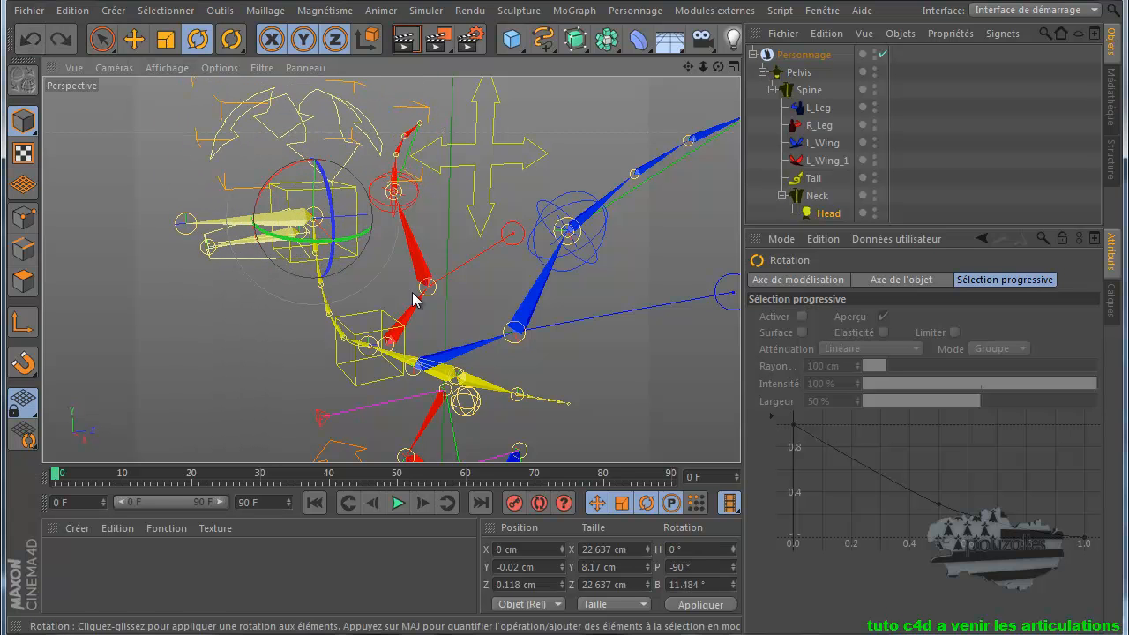
Try rotating the left wing's controller, and undo the rotation.
{"action": "left_click", "coordinate": [566, 265]}
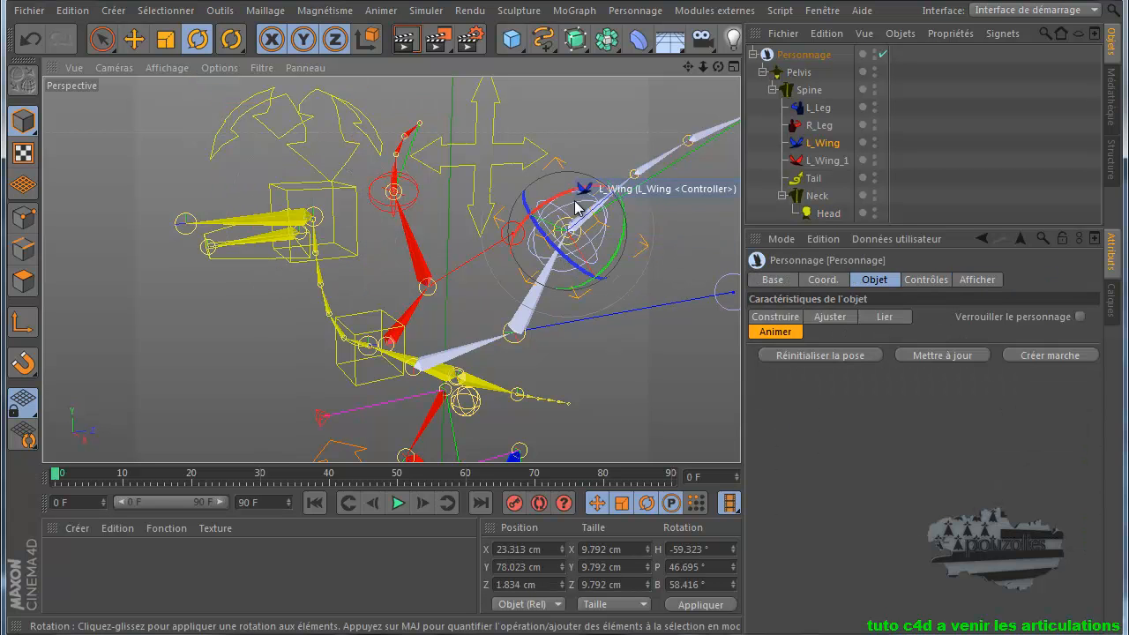
{"action": "mouse_move", "coordinate": [615, 269]}
{"action": "left_mouse_down"}
{"action": "mouse_move", "coordinate": [594, 310]}
{"action": "mouse_move", "coordinate": [610, 237]}
{"action": "mouse_move", "coordinate": [602, 279]}
{"action": "mouse_move", "coordinate": [606, 256]}
{"action": "left_mouse_up"}
{"action": "left_click", "coordinate": [31, 38]}
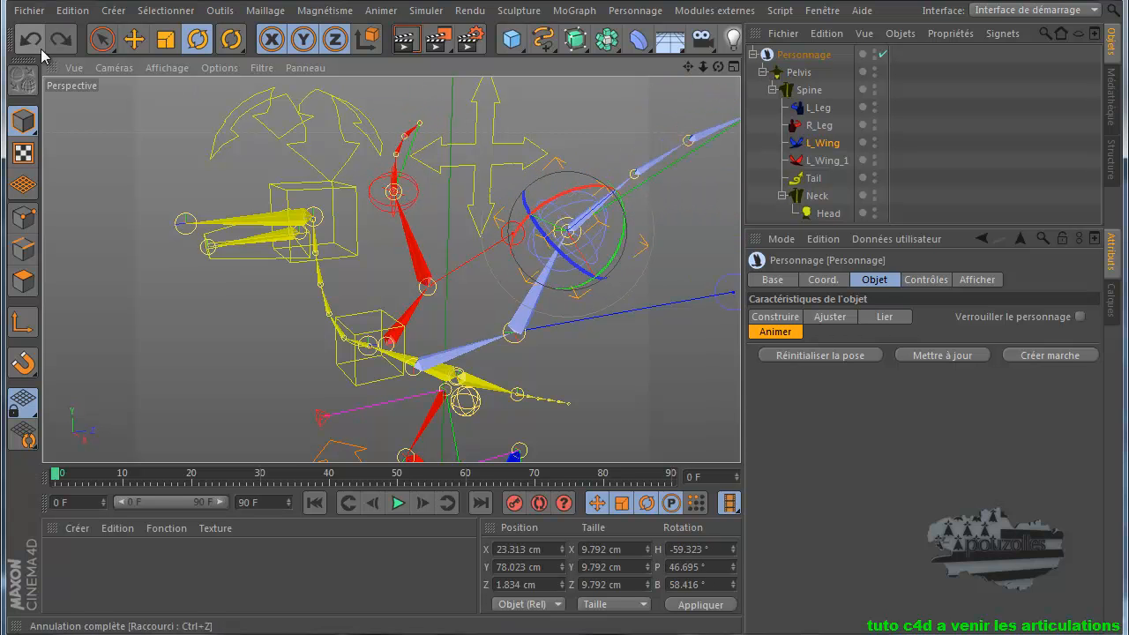
Rotate the Pelvis controller about 1.5° in pitch to tilt the bird's body.
{"action": "left_click", "coordinate": [492, 152]}
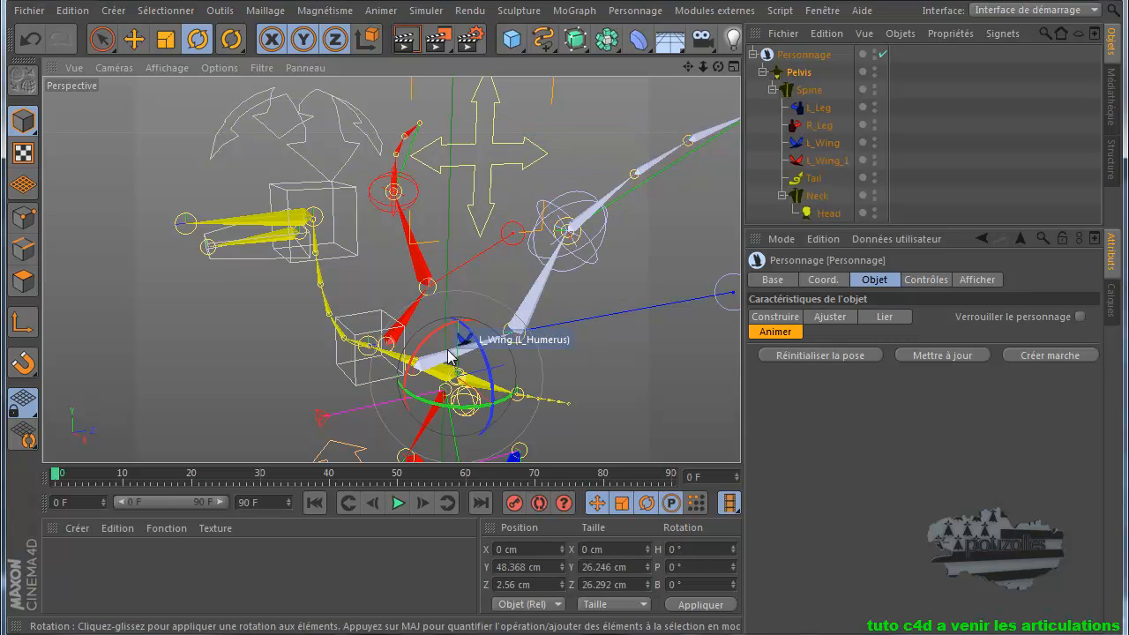
{"action": "mouse_move", "coordinate": [433, 347]}
{"action": "left_mouse_down"}
{"action": "mouse_move", "coordinate": [425, 365]}
{"action": "mouse_move", "coordinate": [429, 353]}
{"action": "left_mouse_up"}
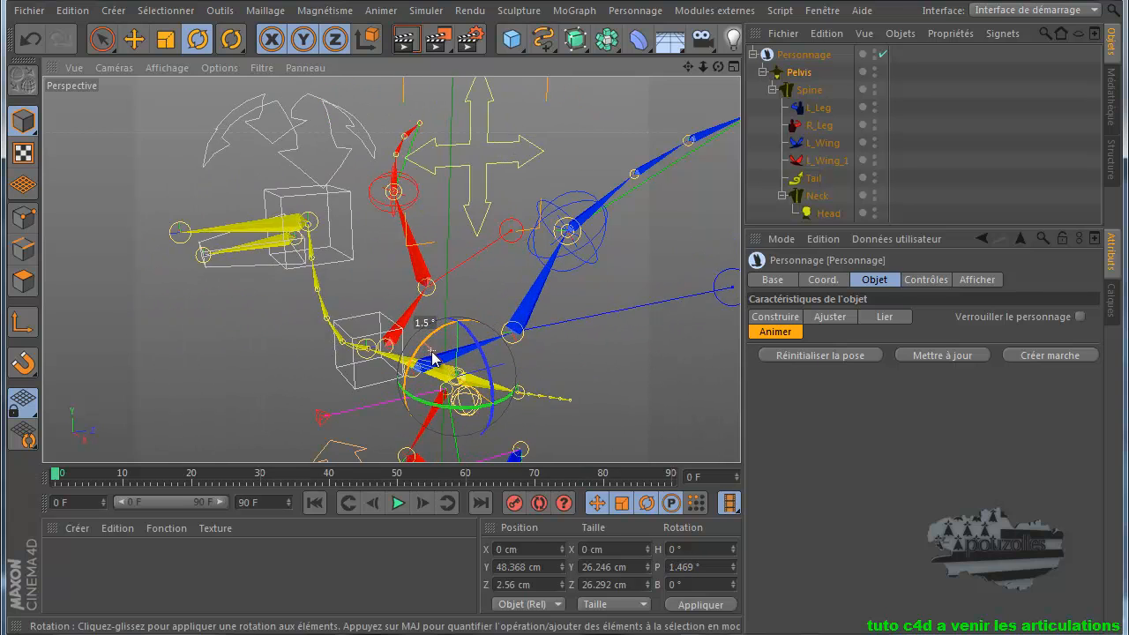
{"action": "scroll", "coordinate": [437, 335], "scroll_direction": "down", "scroll_amount": 4}
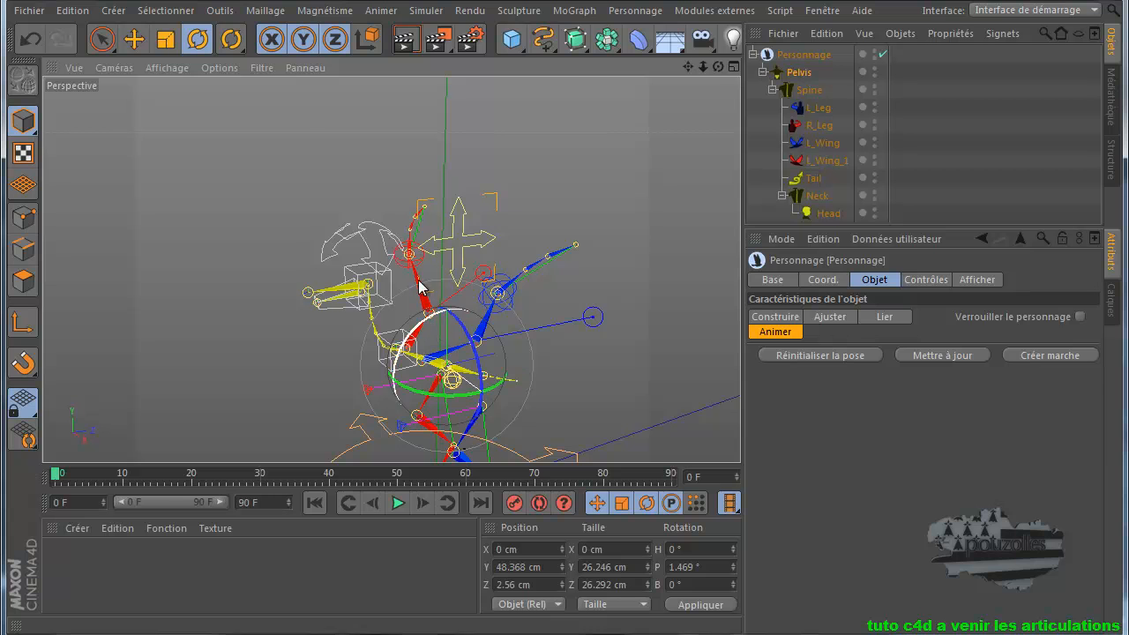
Try moving the Pelvis controller vertically with the Move tool, and undo the move.
{"action": "left_click", "coordinate": [134, 38]}
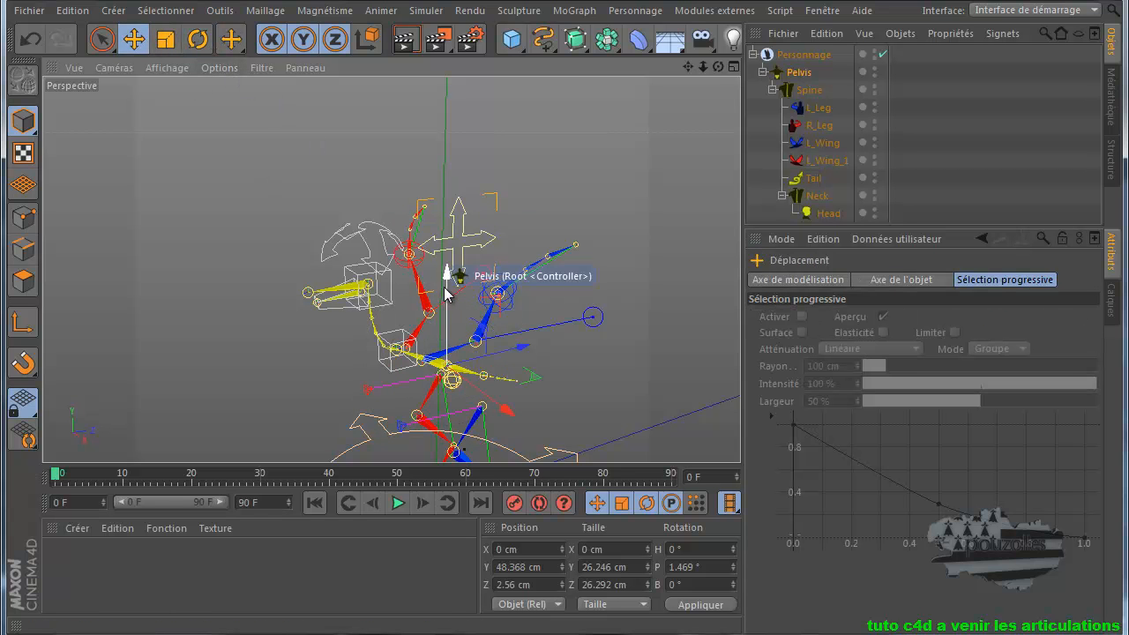
{"action": "mouse_move", "coordinate": [448, 265]}
{"action": "left_mouse_down"}
{"action": "mouse_move", "coordinate": [450, 313]}
{"action": "mouse_move", "coordinate": [452, 212]}
{"action": "mouse_move", "coordinate": [450, 280]}
{"action": "left_mouse_up"}
{"action": "left_click", "coordinate": [29, 39]}
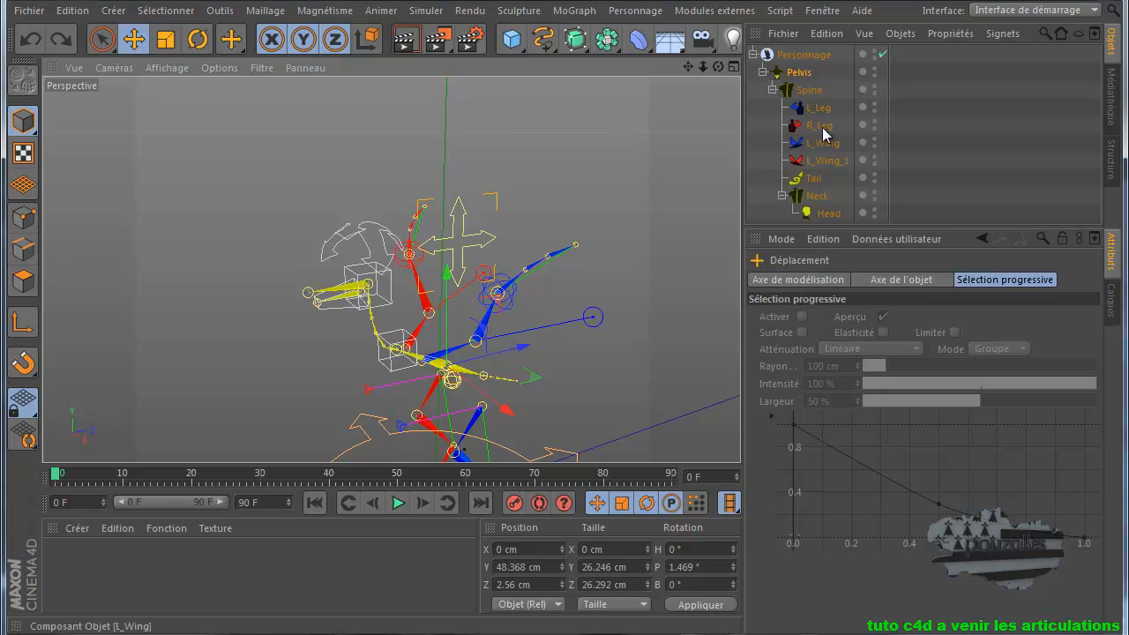
Put the Personnage object back in Construire mode and set its model to Advanced Biped.
{"action": "left_click", "coordinate": [795, 56]}
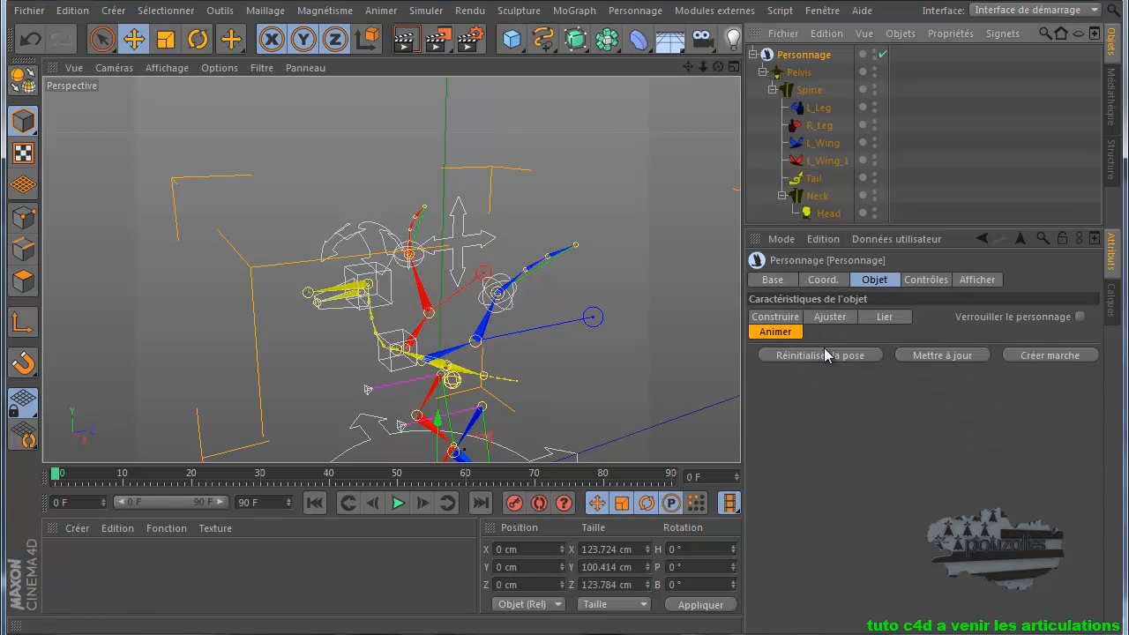
{"action": "left_click", "coordinate": [776, 281]}
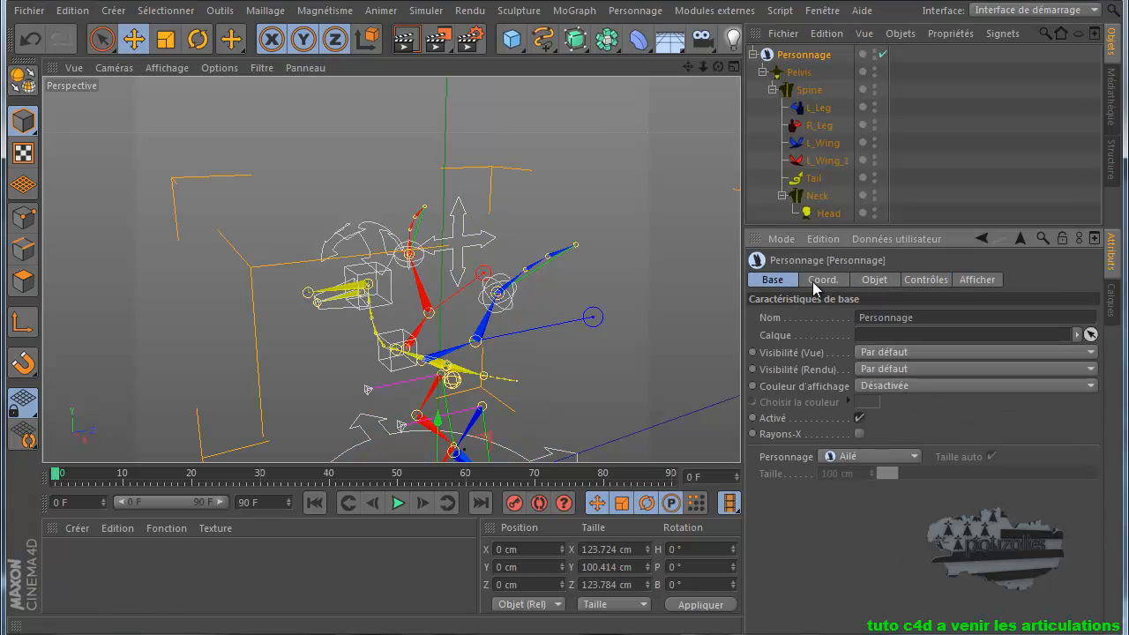
{"action": "left_click", "coordinate": [873, 280]}
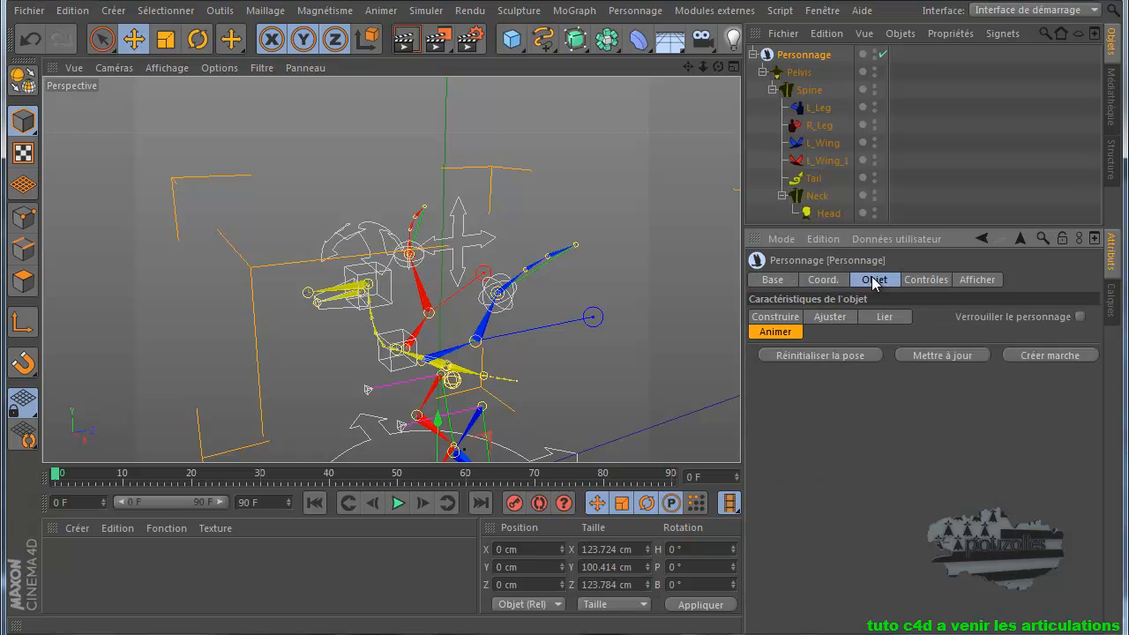
{"action": "left_click", "coordinate": [776, 317]}
{"action": "left_click", "coordinate": [848, 339]}
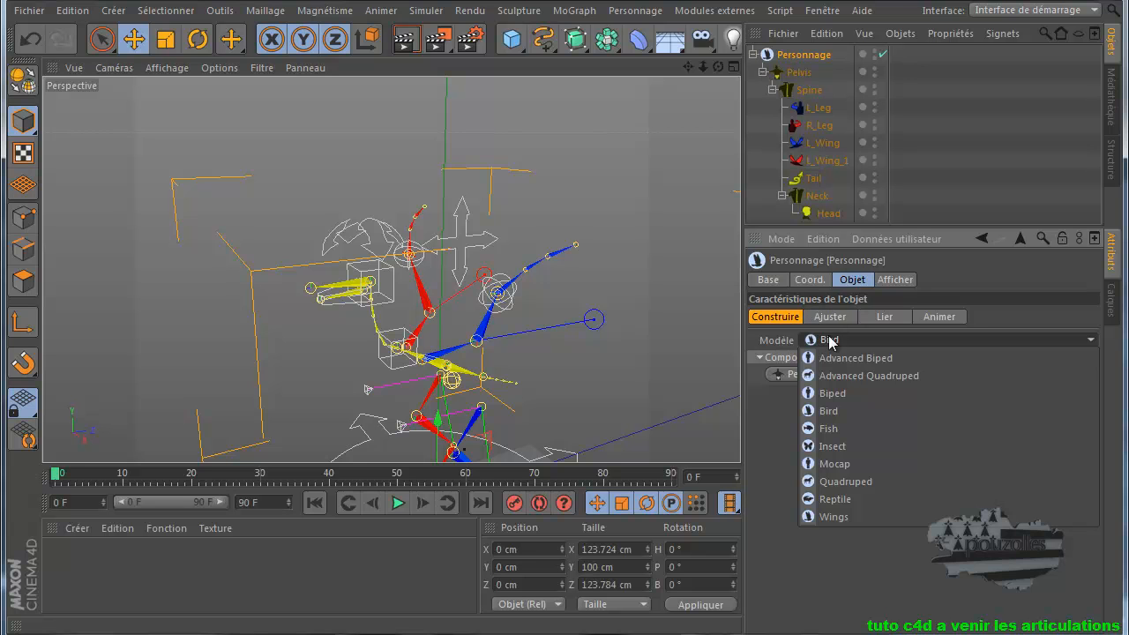
{"action": "left_click", "coordinate": [845, 360]}
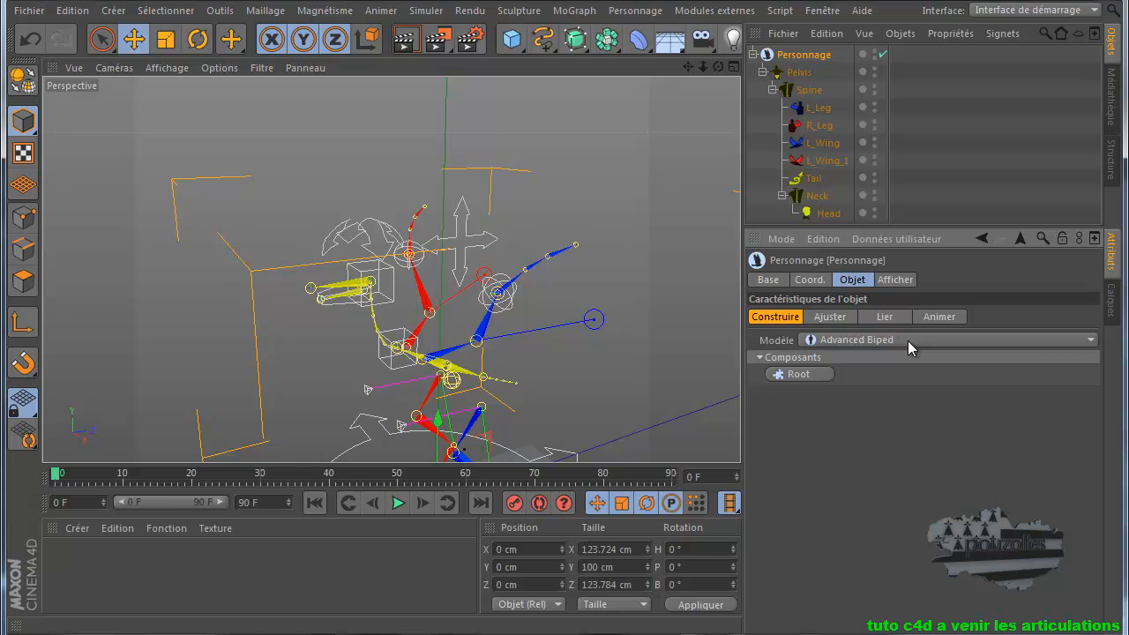
Switch to the open 3.c4d document and show the objects inside Surface de subdivision, with the Personnage hierarchy collapsed.
{"action": "left_click", "coordinate": [822, 11]}
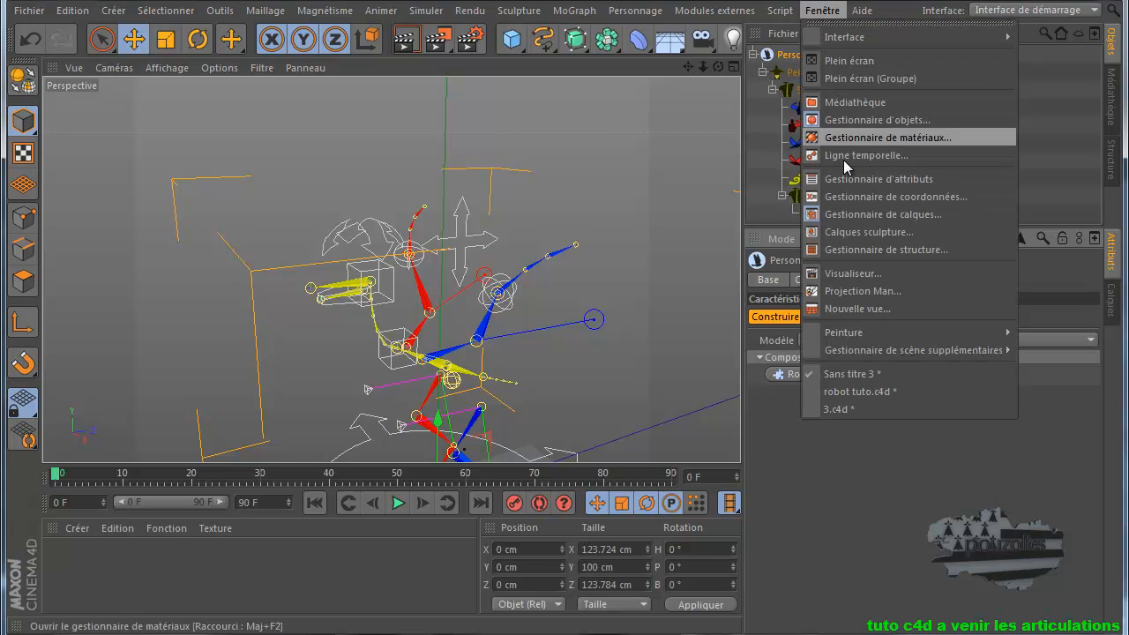
{"action": "left_click", "coordinate": [847, 409]}
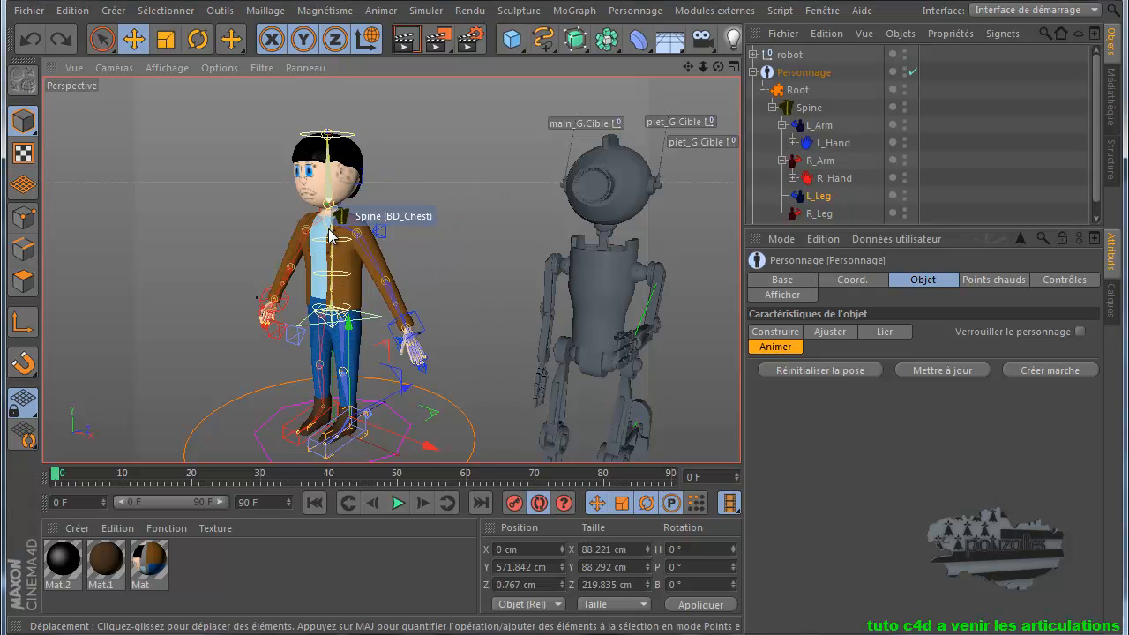
{"action": "left_click", "coordinate": [753, 75]}
{"action": "left_click", "coordinate": [754, 90]}
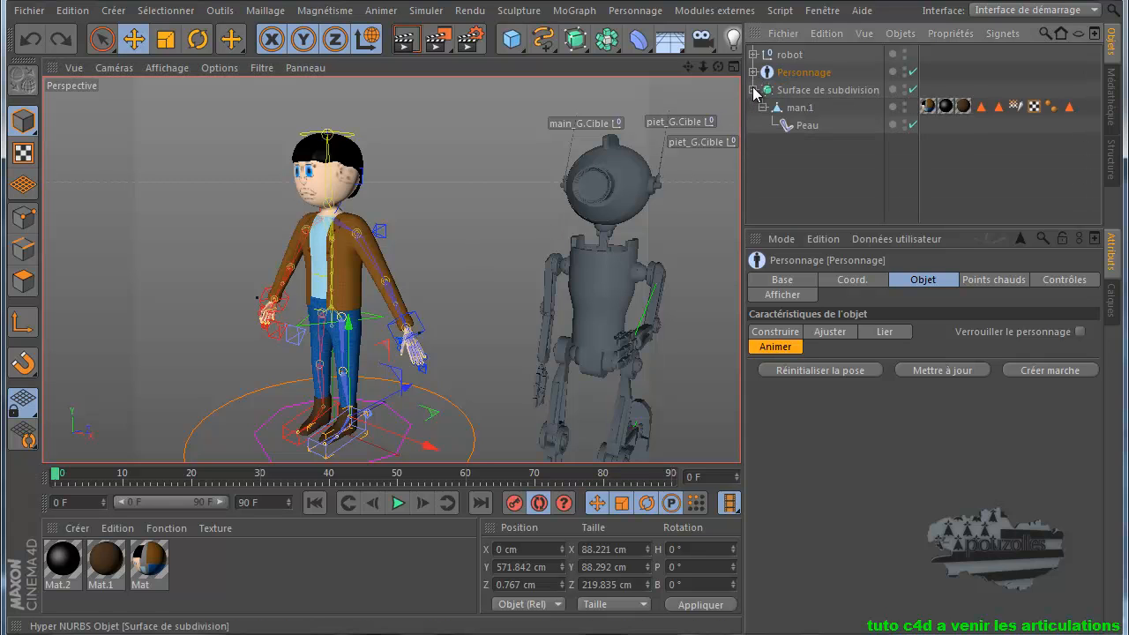
Examine the man.1 mesh inside Surface de subdivision, and clear the selection to view both characters.
{"action": "left_click", "coordinate": [799, 108]}
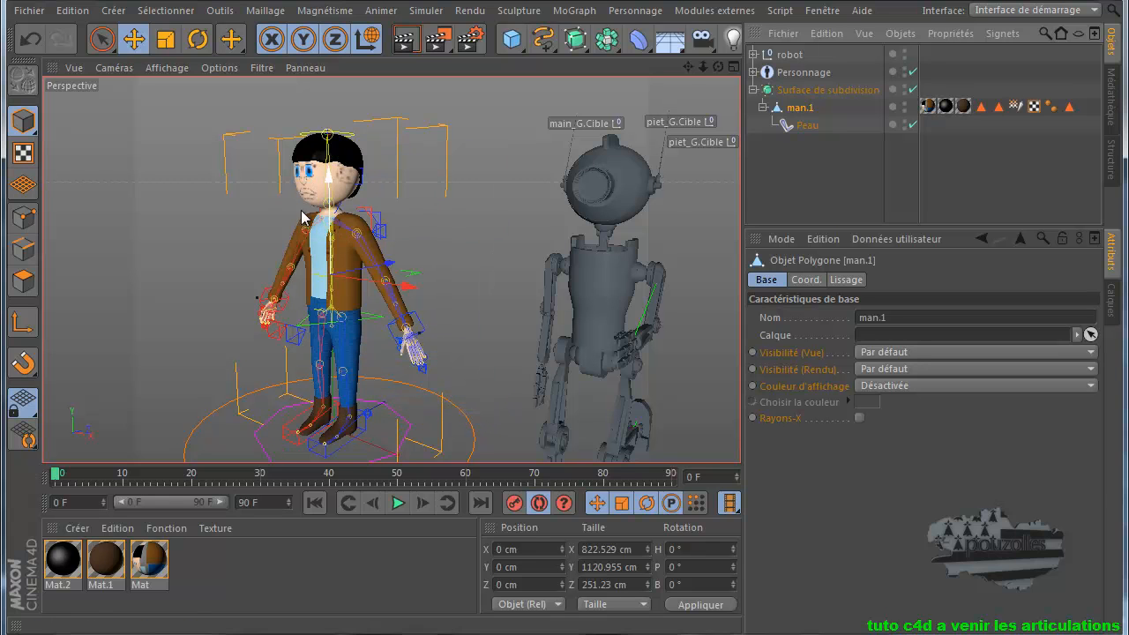
{"action": "left_click", "coordinate": [798, 192]}
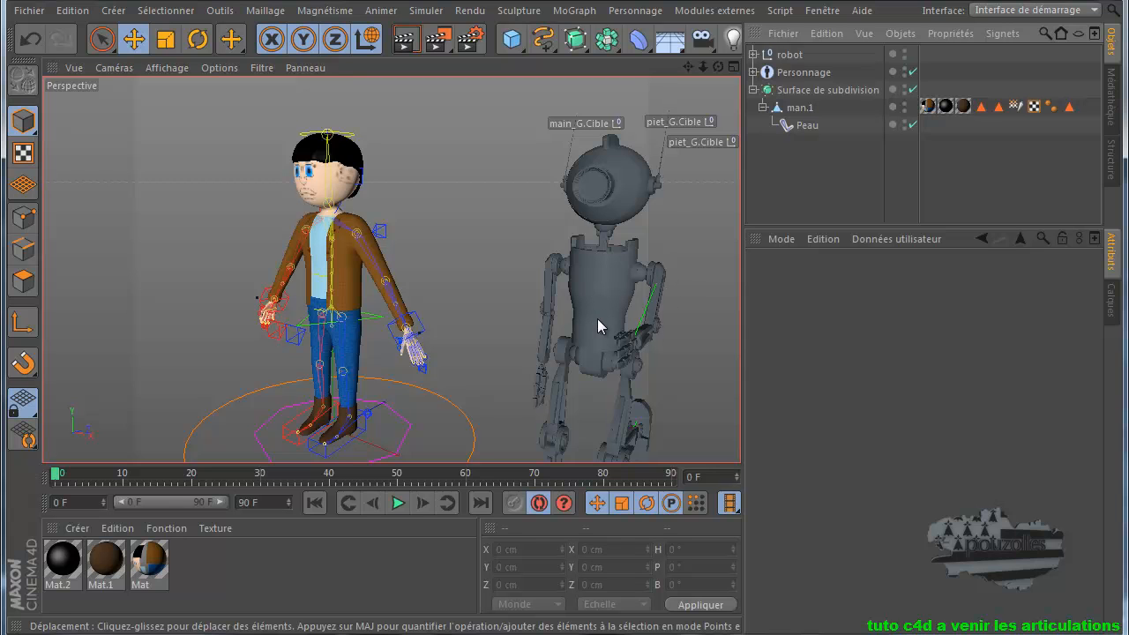
{"action": "scroll", "coordinate": [598, 317], "scroll_direction": "down", "scroll_amount": 3}
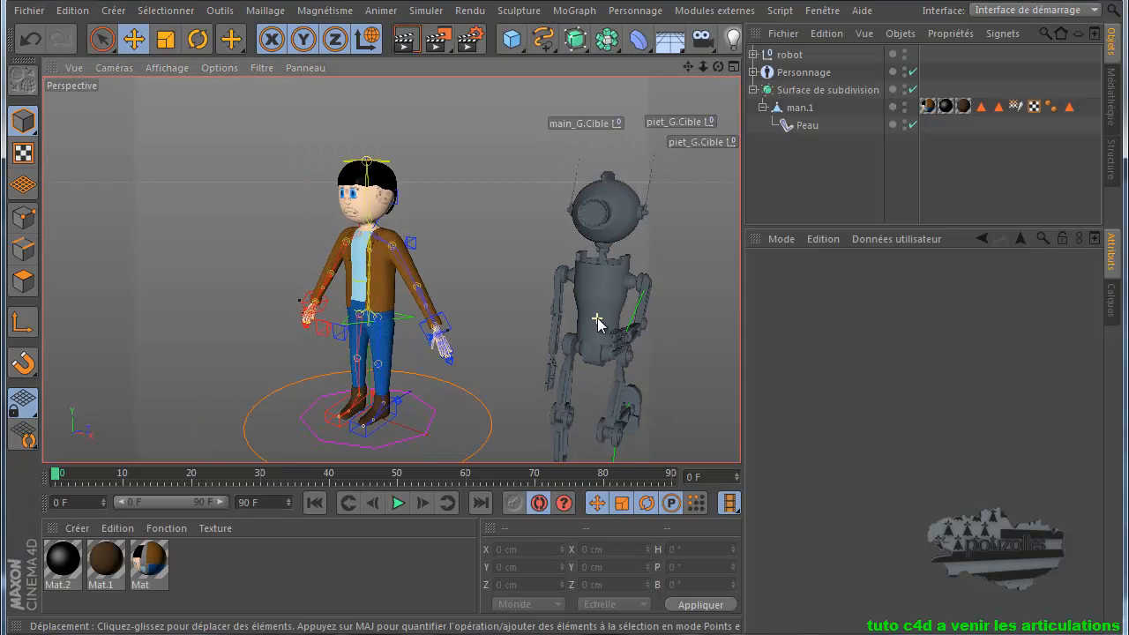